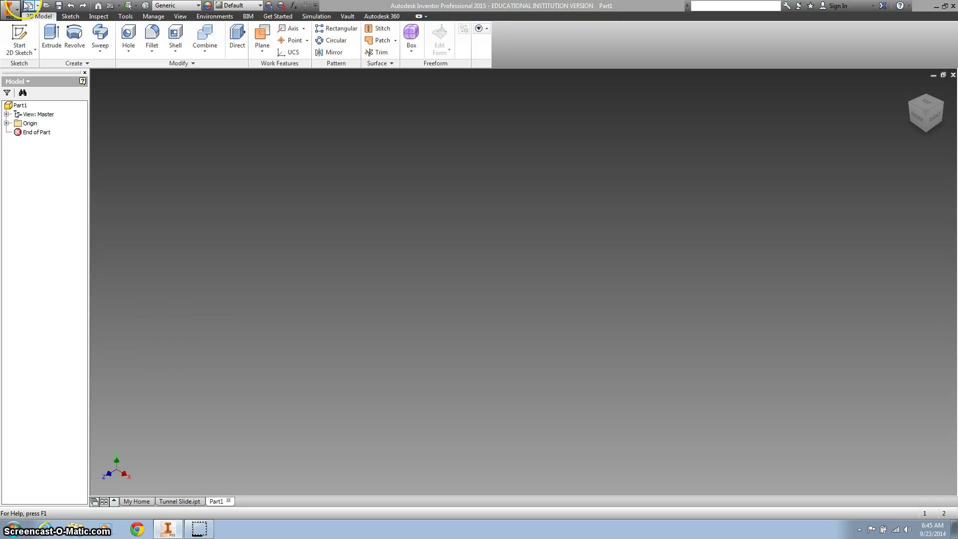
- Start a new 2D sketch on the vertical XY origin plane of Part1
{"action": "left_click", "coordinate": [22, 35]}
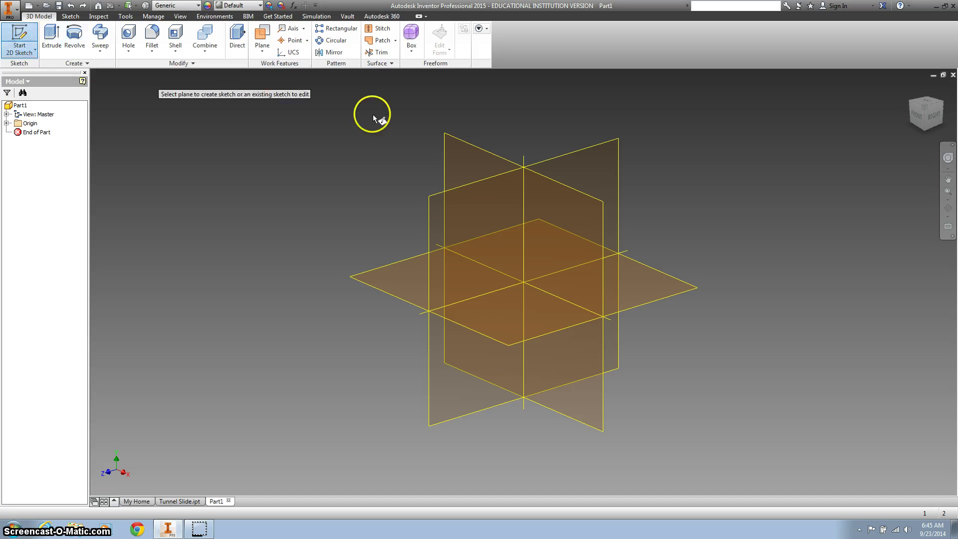
{"action": "left_click", "coordinate": [471, 152]}
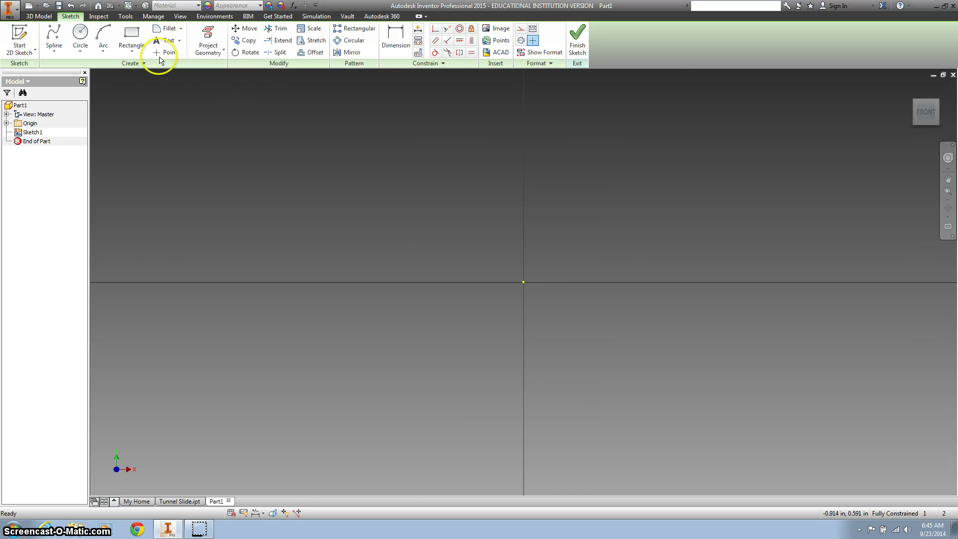
- Draw a 132 by 120 construction rectangle from the origin and view it from FRONT
{"action": "left_click", "coordinate": [133, 34]}
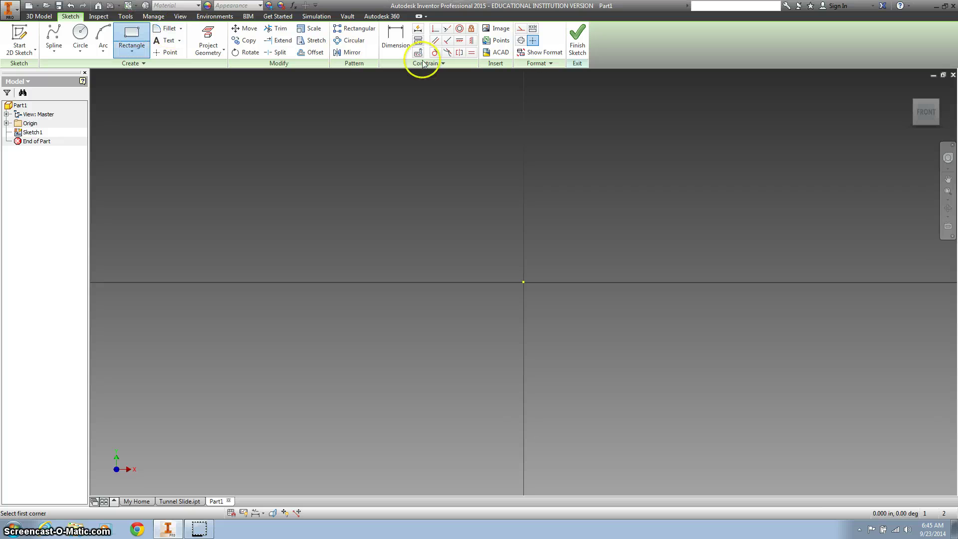
{"action": "left_click", "coordinate": [522, 31]}
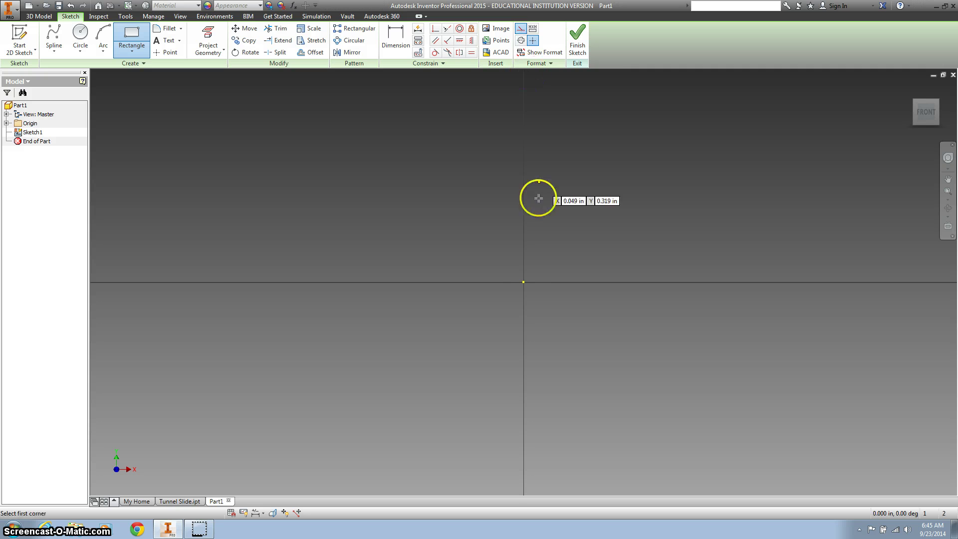
{"action": "left_click", "coordinate": [525, 282]}
{"action": "type", "text": "132"}
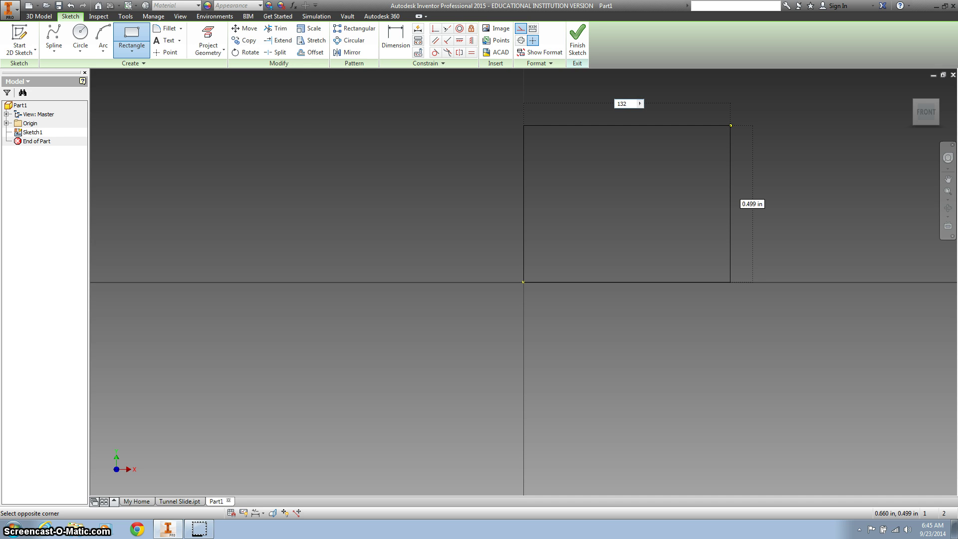
{"action": "key", "text": "Tab"}
{"action": "type", "text": "12"}
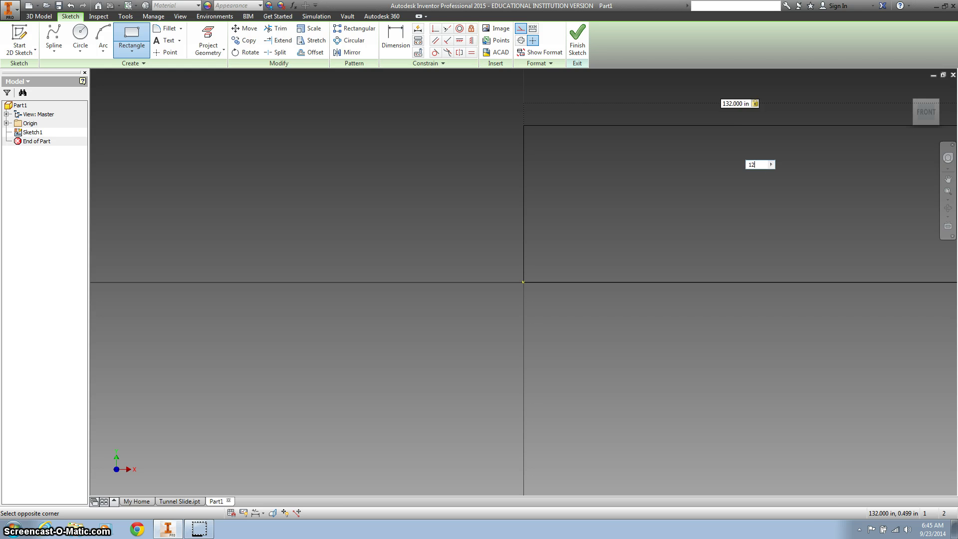
{"action": "key", "text": "Return"}
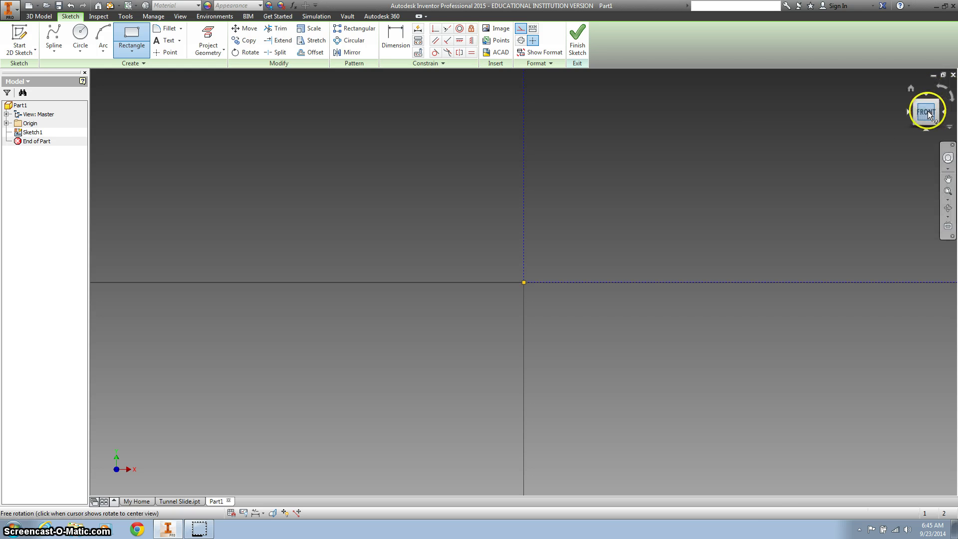
{"action": "left_click", "coordinate": [927, 112]}
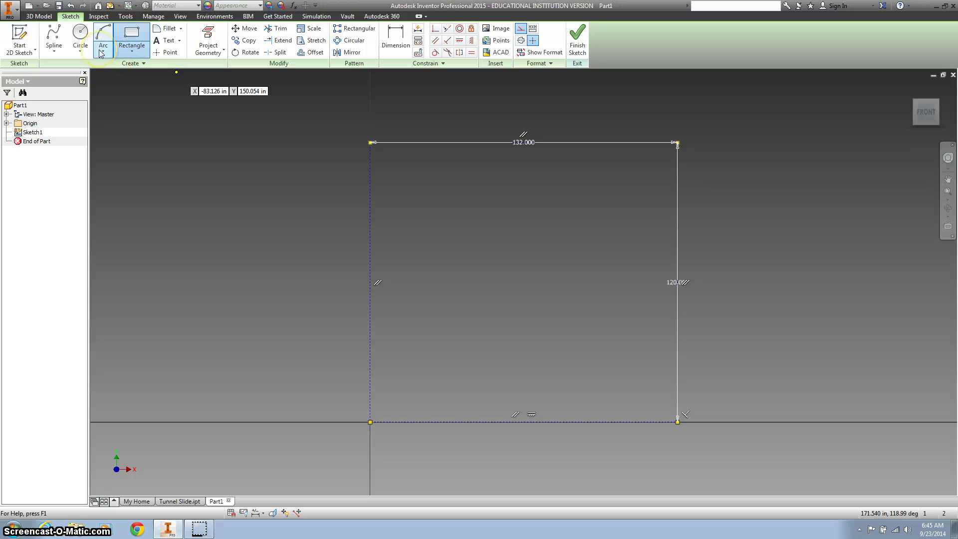
{"action": "left_click", "coordinate": [54, 52]}
- Draw a solid horizontal line across the rectangle's upper part, discarding a first attempt
{"action": "left_click", "coordinate": [56, 70]}
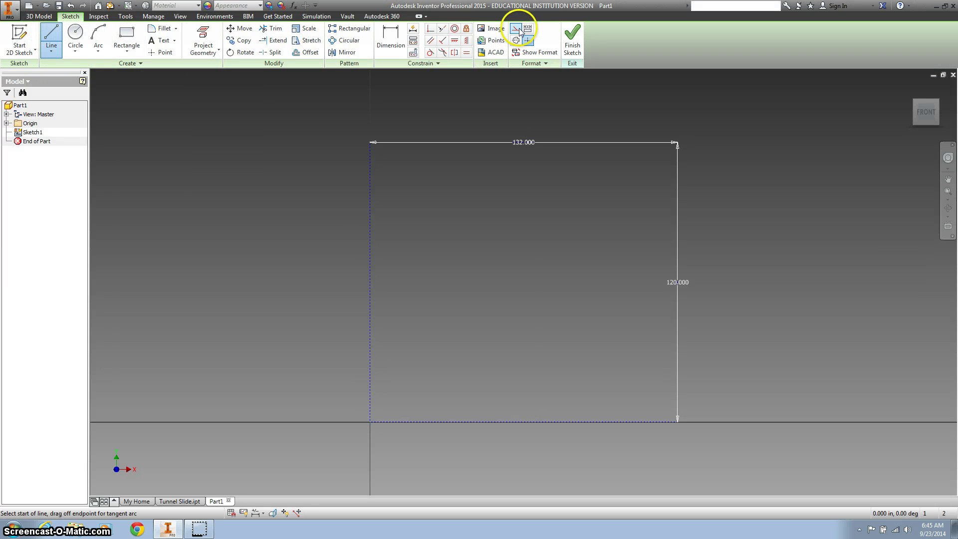
{"action": "left_click", "coordinate": [371, 209]}
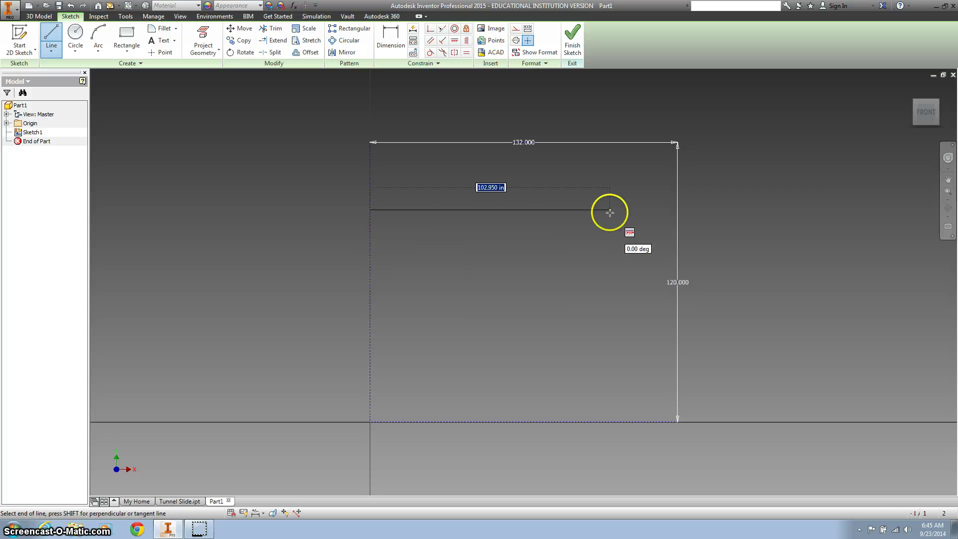
{"action": "double_click", "coordinate": [677, 210]}
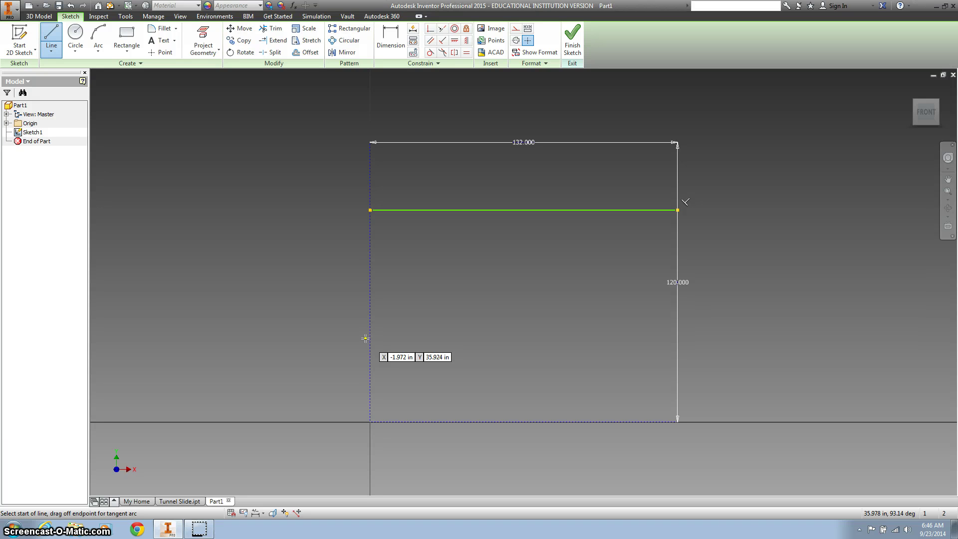
{"action": "left_click", "coordinate": [372, 323]}
{"action": "left_click", "coordinate": [54, 32]}
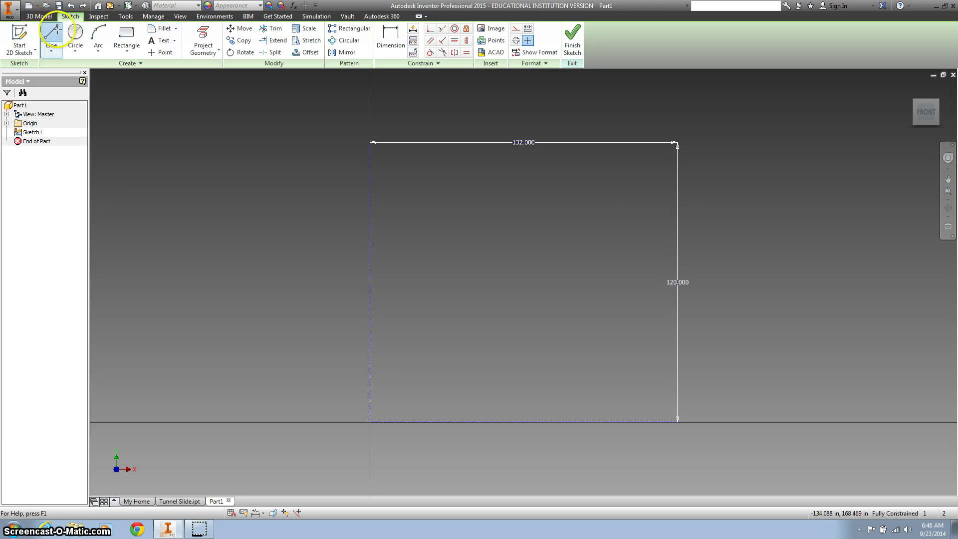
{"action": "left_click", "coordinate": [515, 30]}
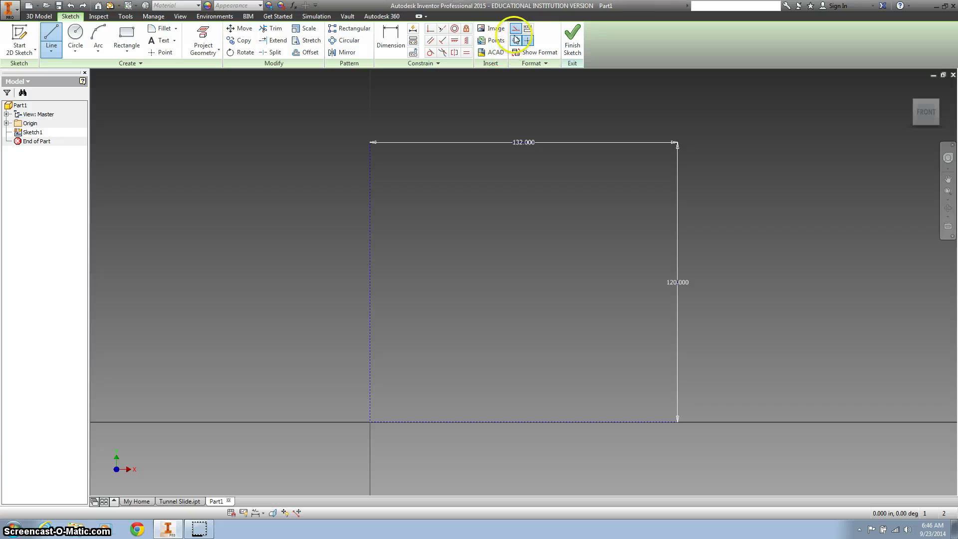
{"action": "left_click", "coordinate": [515, 30]}
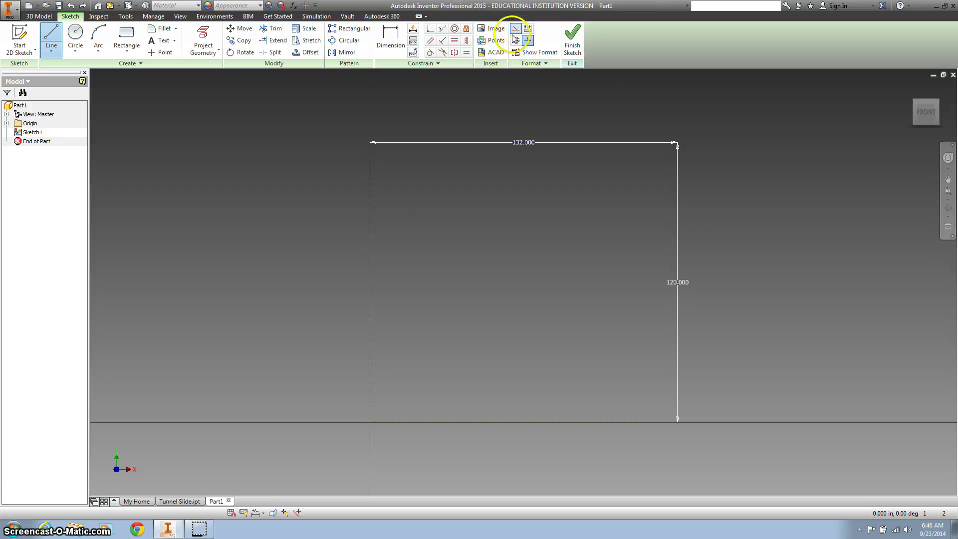
{"action": "left_click", "coordinate": [371, 215]}
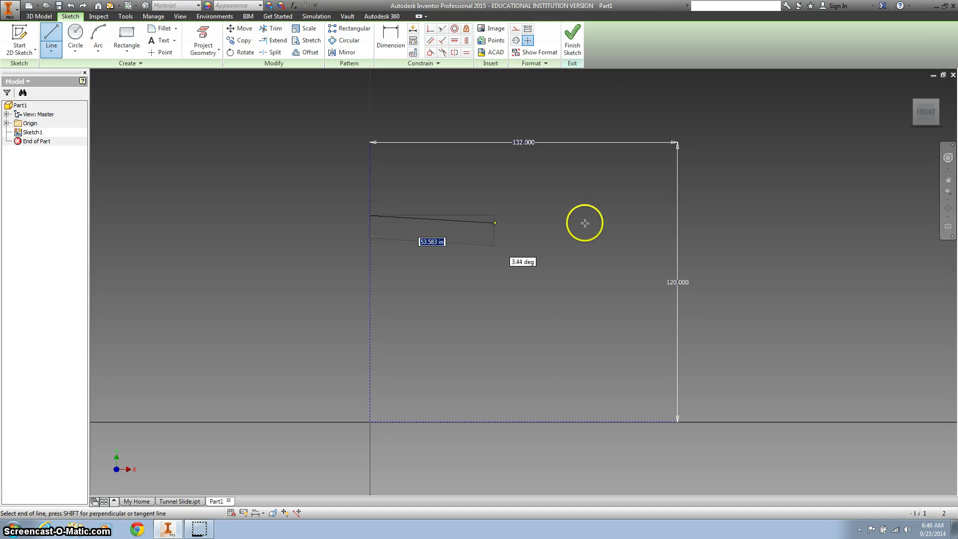
{"action": "double_click", "coordinate": [679, 215]}
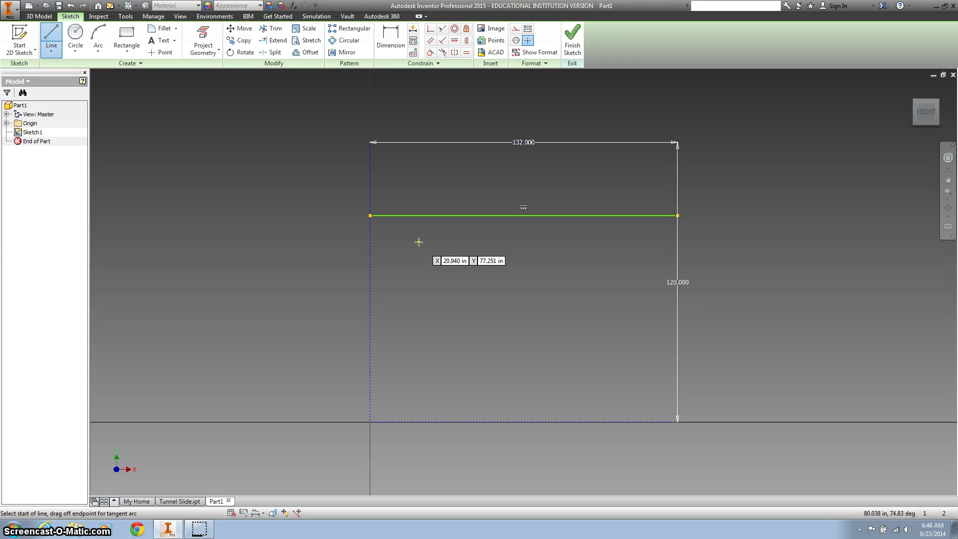
- Draw a dashed construction line across the rectangle's lower part
{"action": "left_click", "coordinate": [515, 29]}
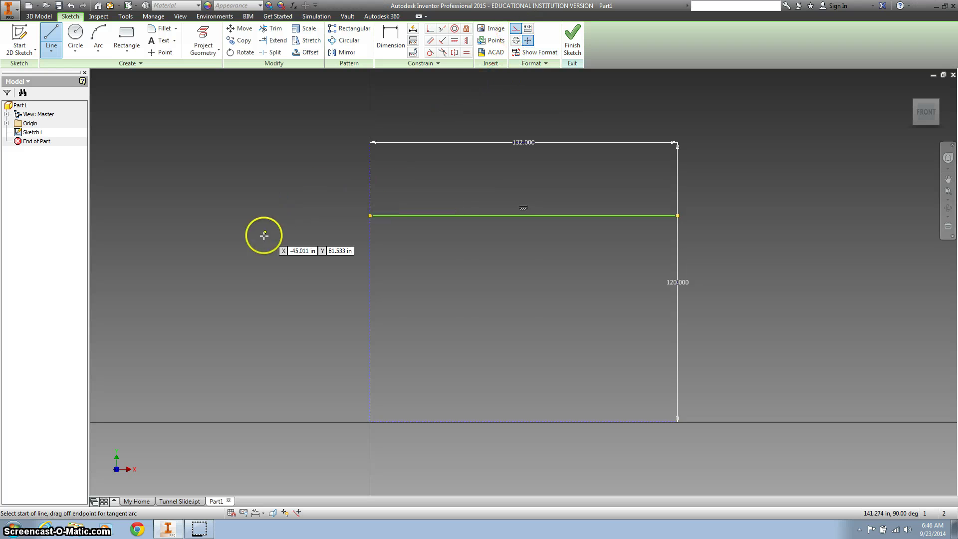
{"action": "left_click", "coordinate": [371, 340]}
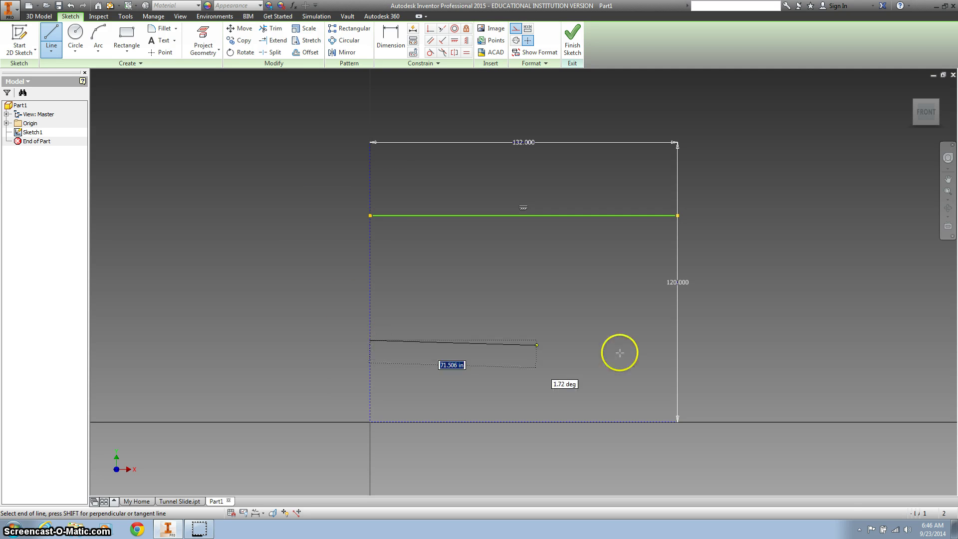
{"action": "double_click", "coordinate": [677, 339]}
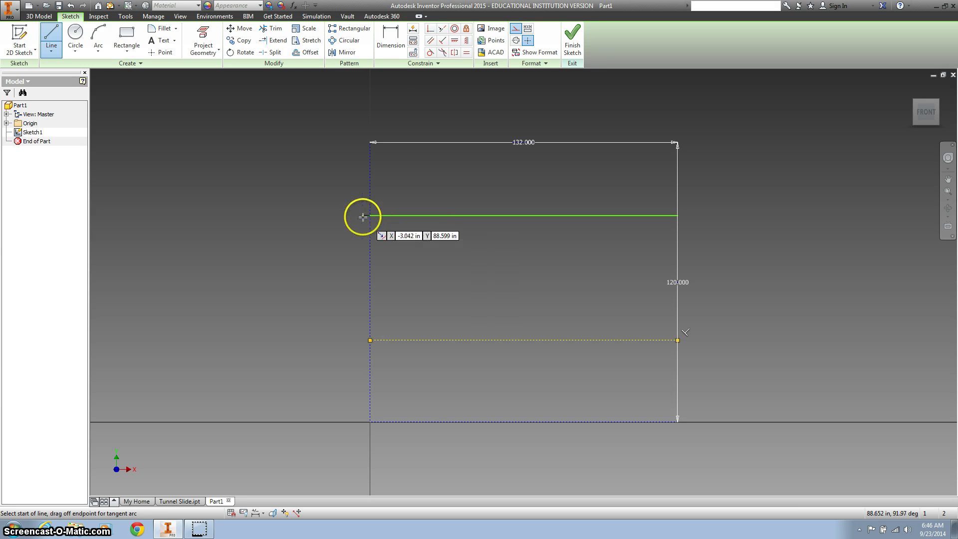
{"action": "key", "text": "Escape"}
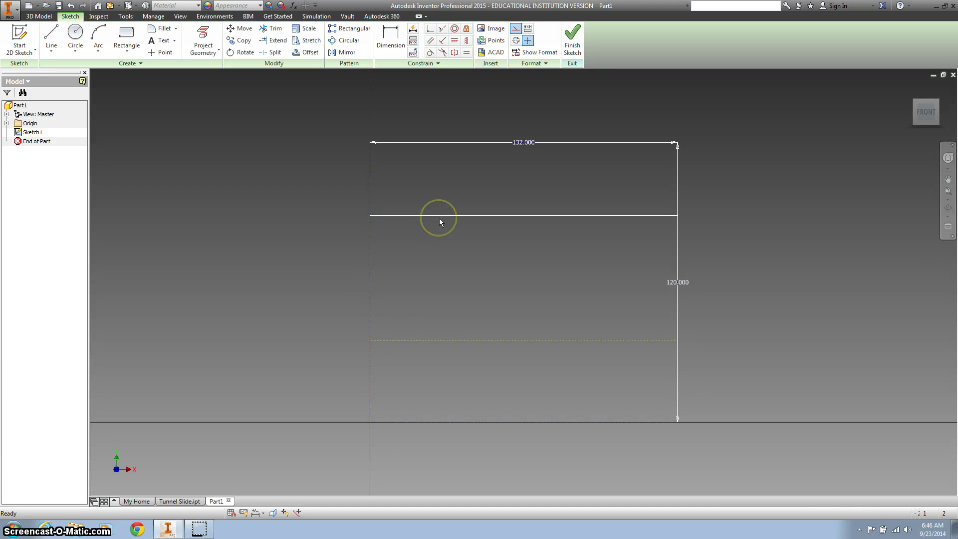
- Replace the upper line with a new solid horizontal line spanning the rectangle
{"action": "left_click", "coordinate": [439, 218]}
{"action": "key", "text": "Delete"}
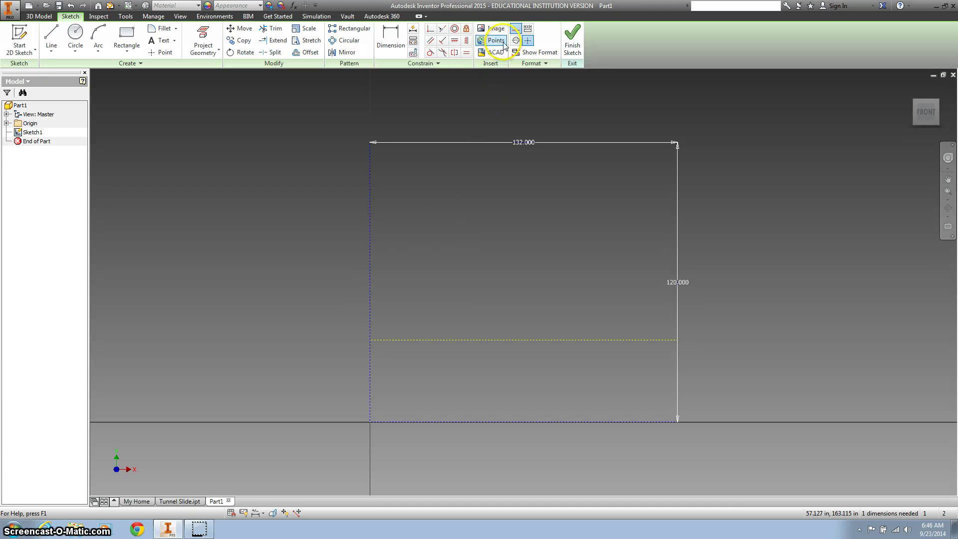
{"action": "left_click", "coordinate": [50, 35]}
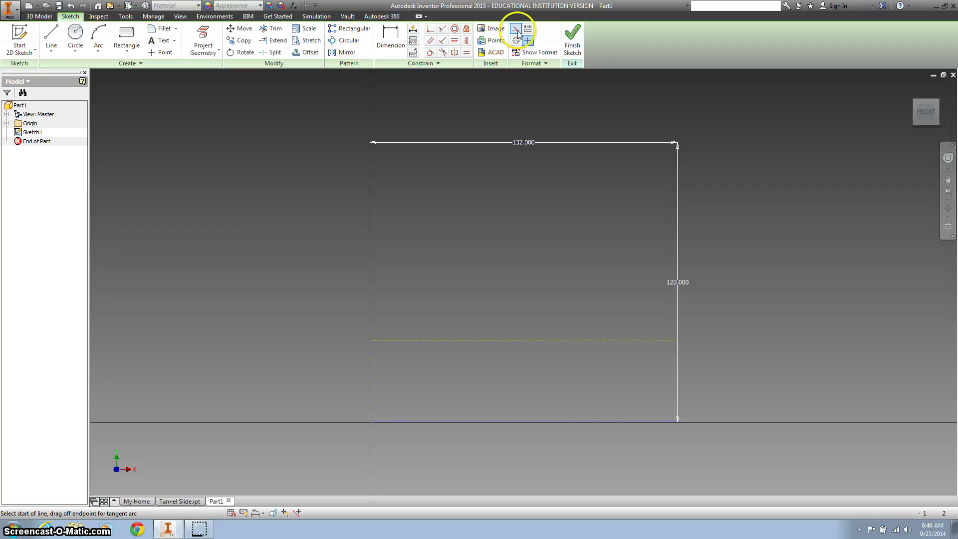
{"action": "left_click", "coordinate": [372, 212]}
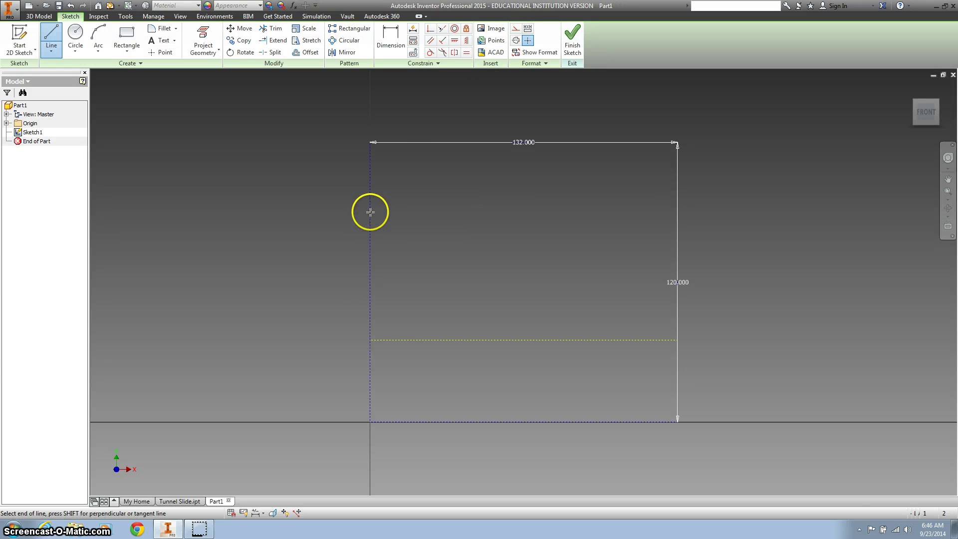
{"action": "double_click", "coordinate": [678, 212]}
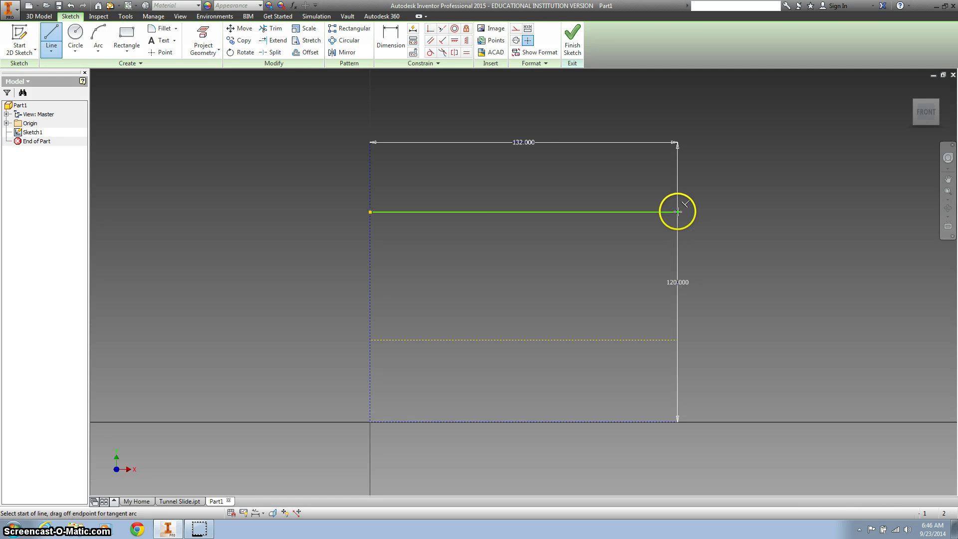
- Dimension the upper horizontal line 36 in below the rectangle's top edge
{"action": "left_click", "coordinate": [389, 36]}
{"action": "left_click", "coordinate": [438, 212]}
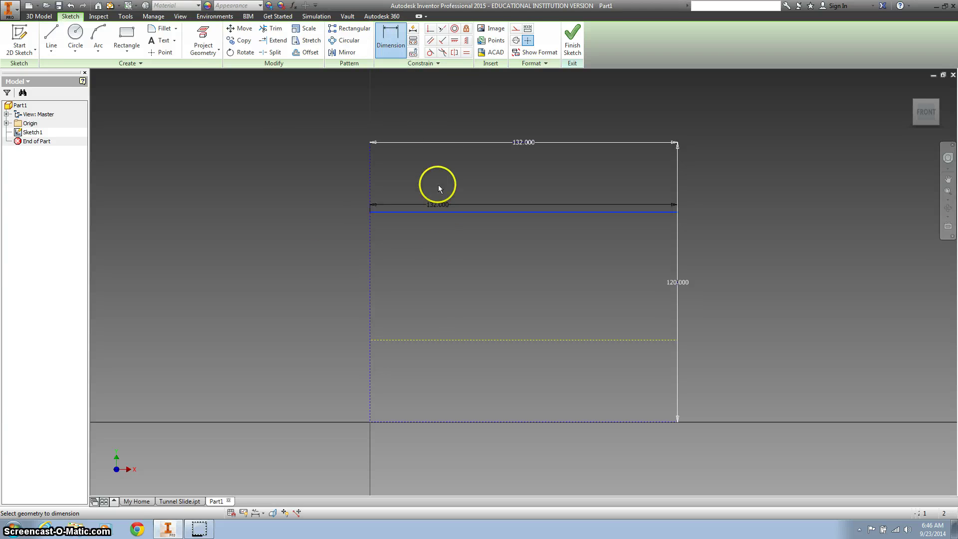
{"action": "left_click", "coordinate": [441, 145]}
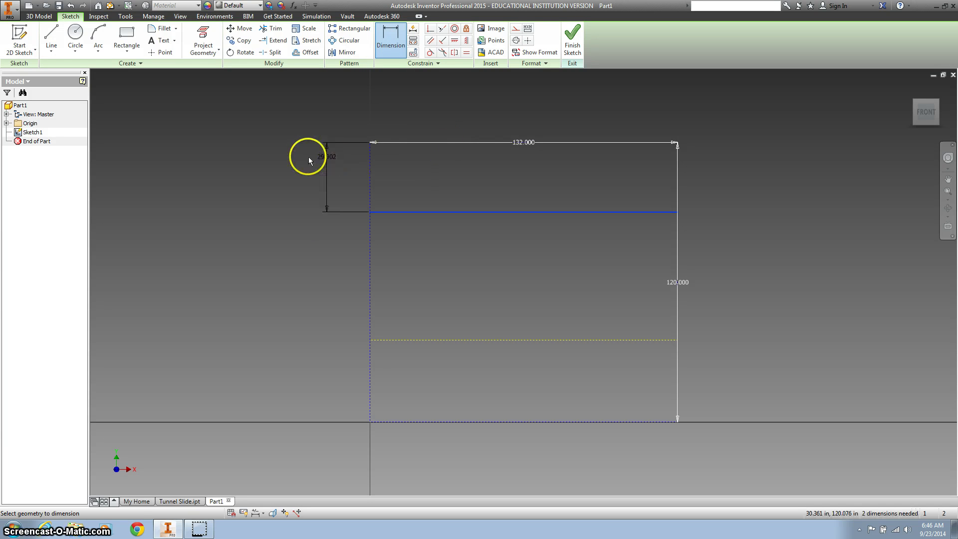
{"action": "left_click", "coordinate": [278, 169]}
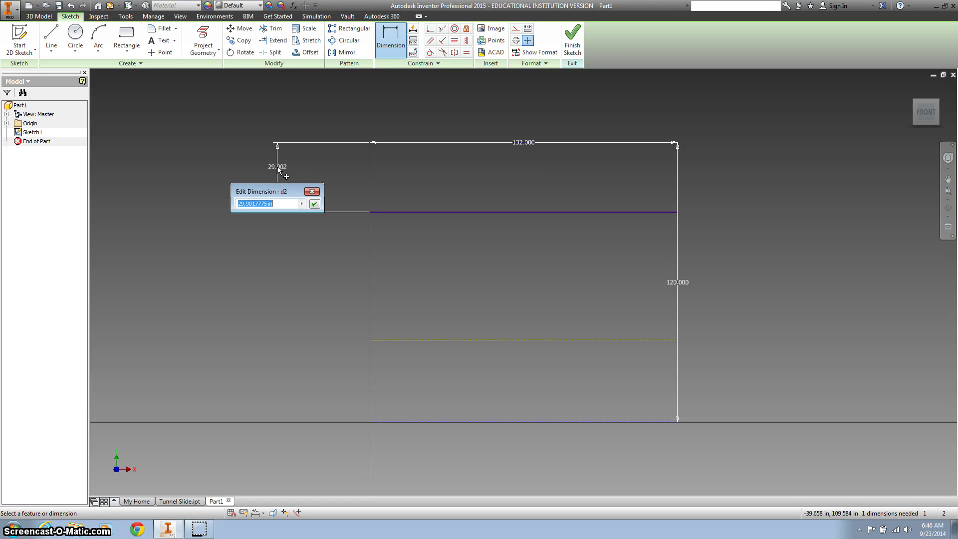
{"action": "key", "text": "Return"}
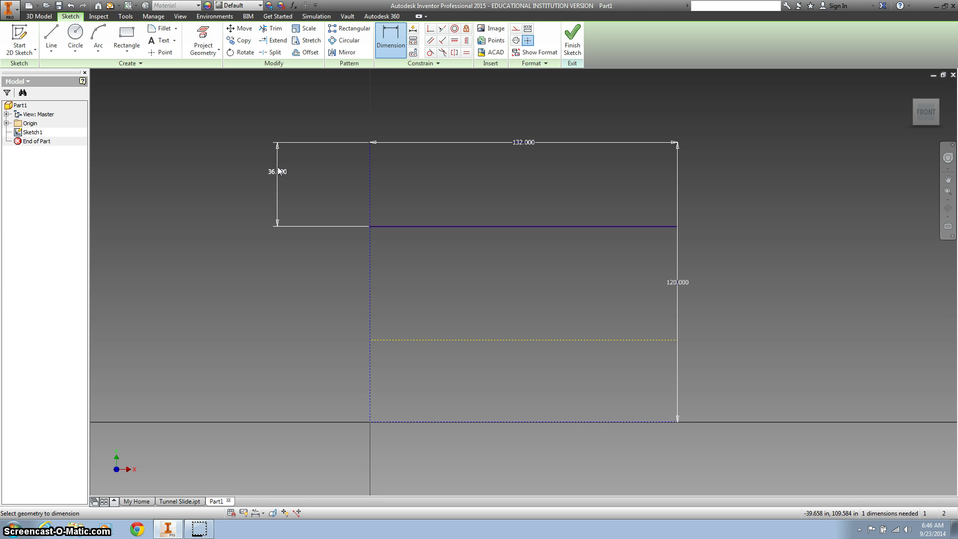
- Dimension the lower construction line 36 in above the bottom edge
{"action": "left_click", "coordinate": [462, 340]}
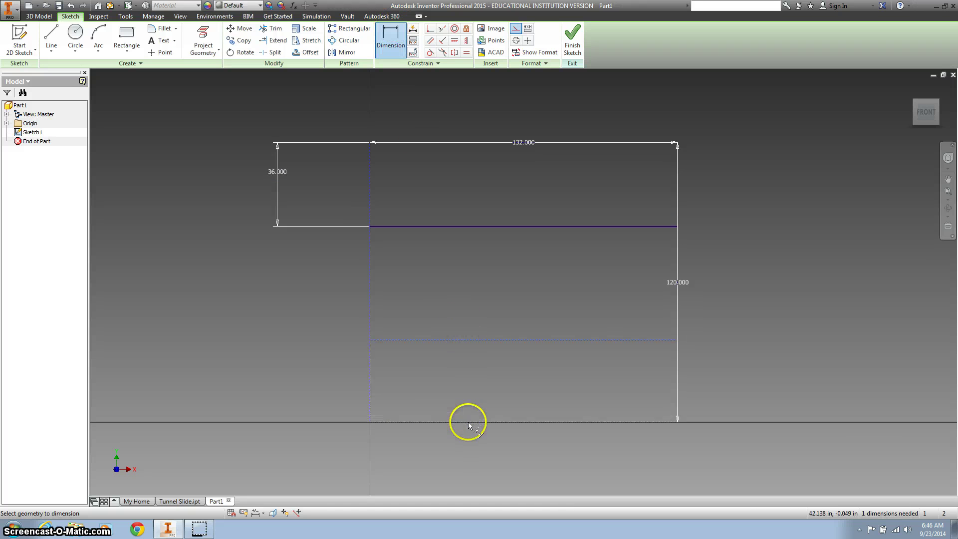
{"action": "left_click", "coordinate": [431, 421]}
{"action": "left_click", "coordinate": [282, 371]}
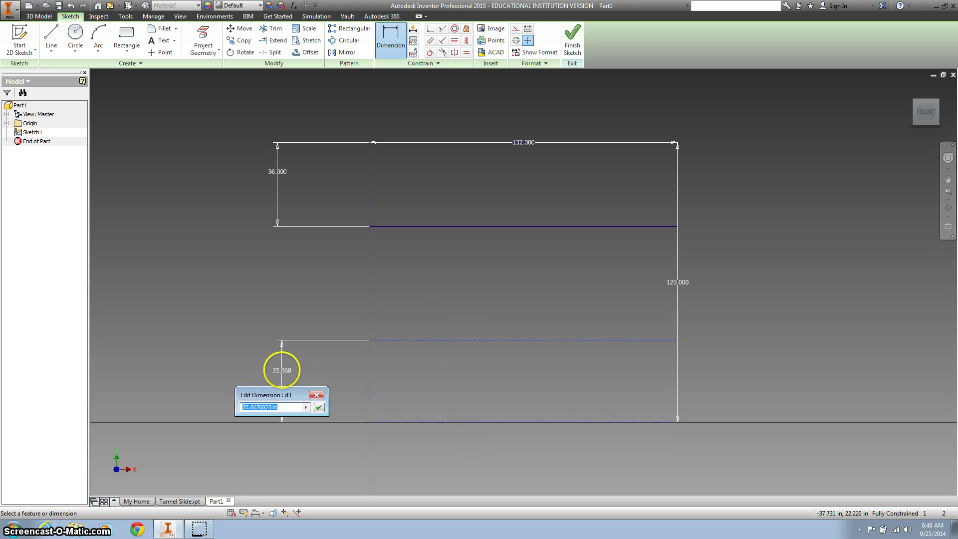
{"action": "type", "text": "36"}
{"action": "key", "text": "Return"}
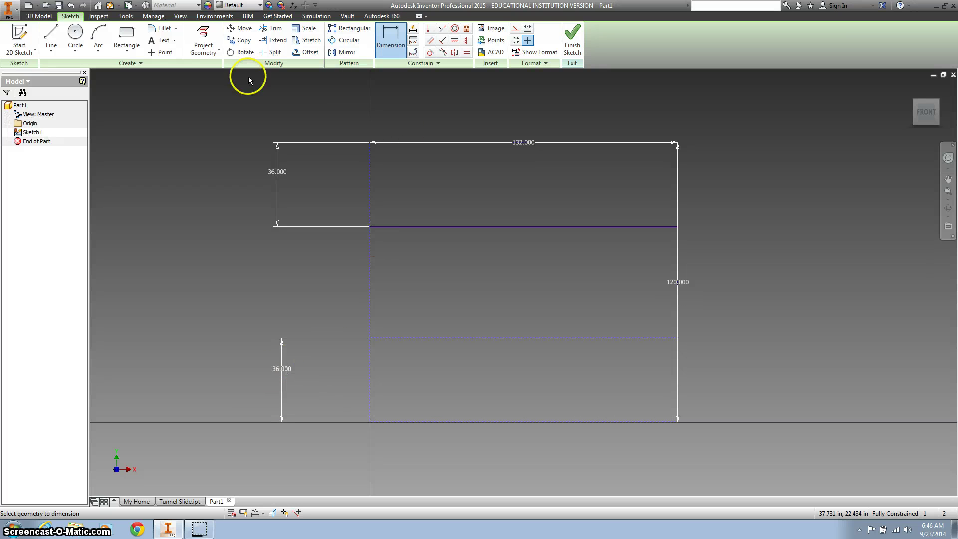
{"action": "left_click", "coordinate": [52, 31]}
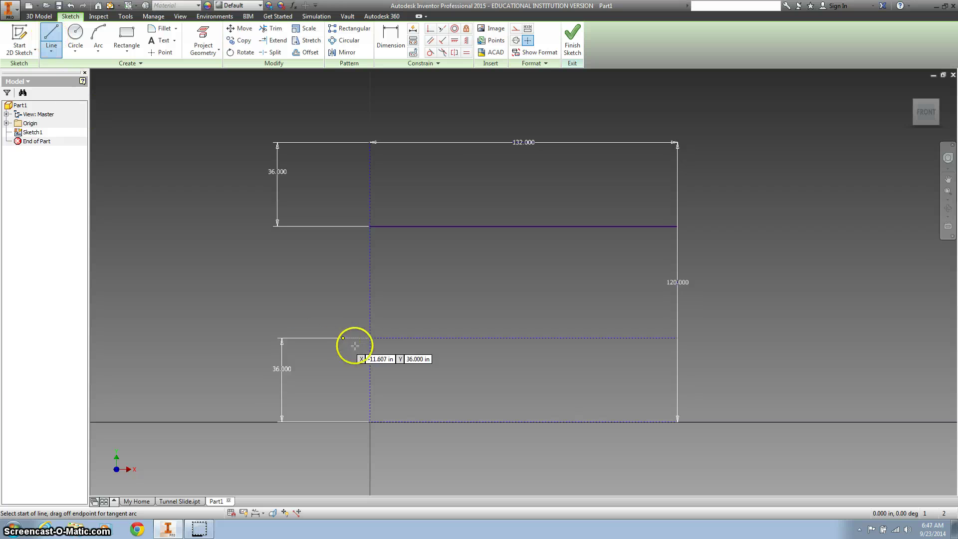
- Draw a 36 in vertical line up from the origin and an 18 in bottom line
{"action": "left_click", "coordinate": [370, 421]}
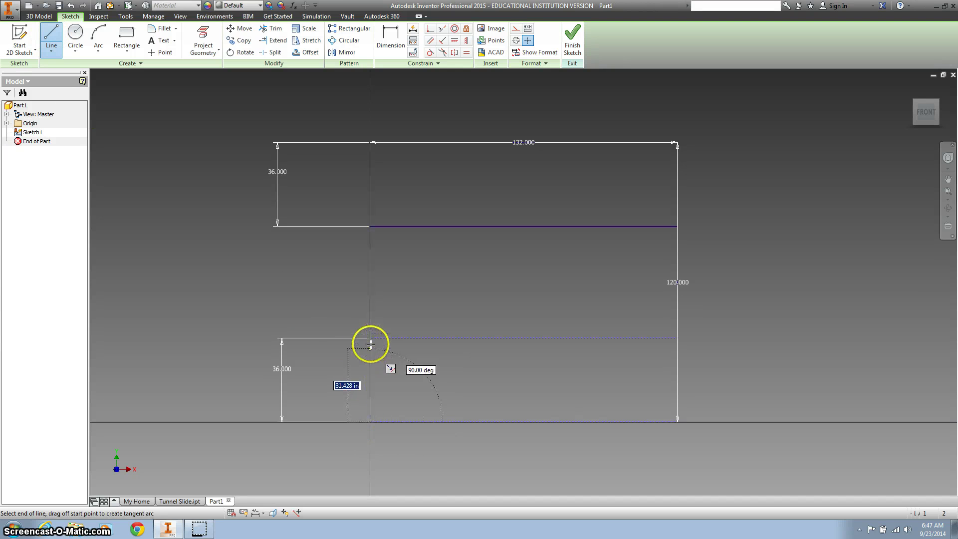
{"action": "left_click", "coordinate": [370, 338]}
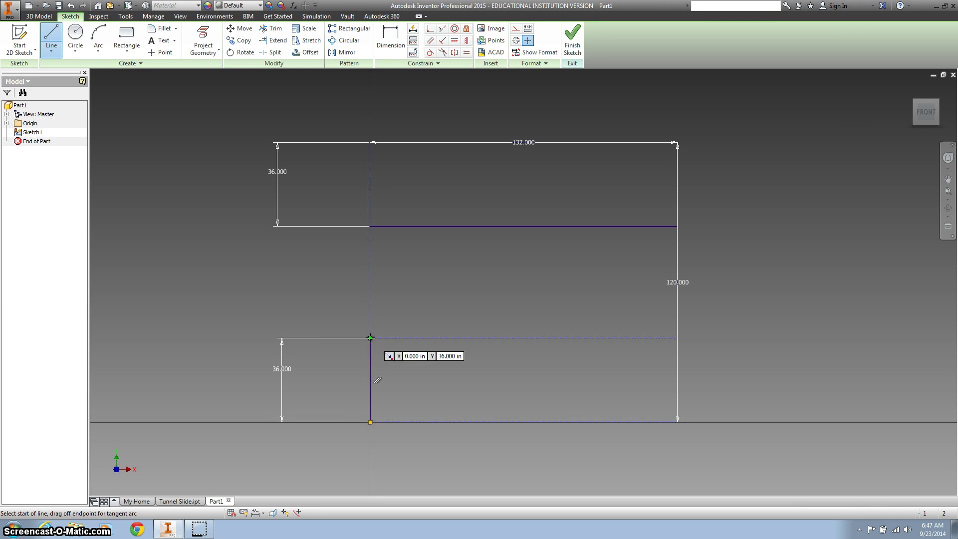
{"action": "key", "text": "Escape"}
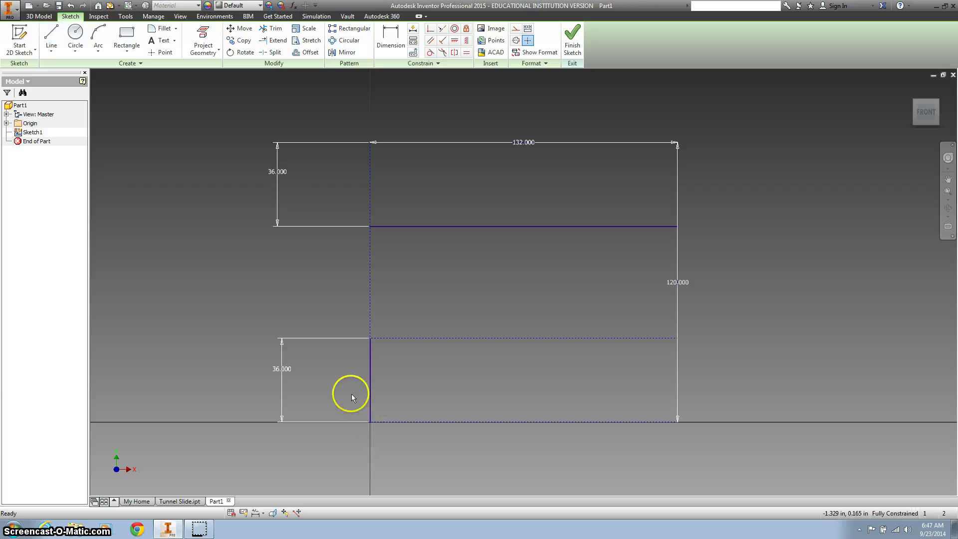
{"action": "left_click", "coordinate": [51, 38]}
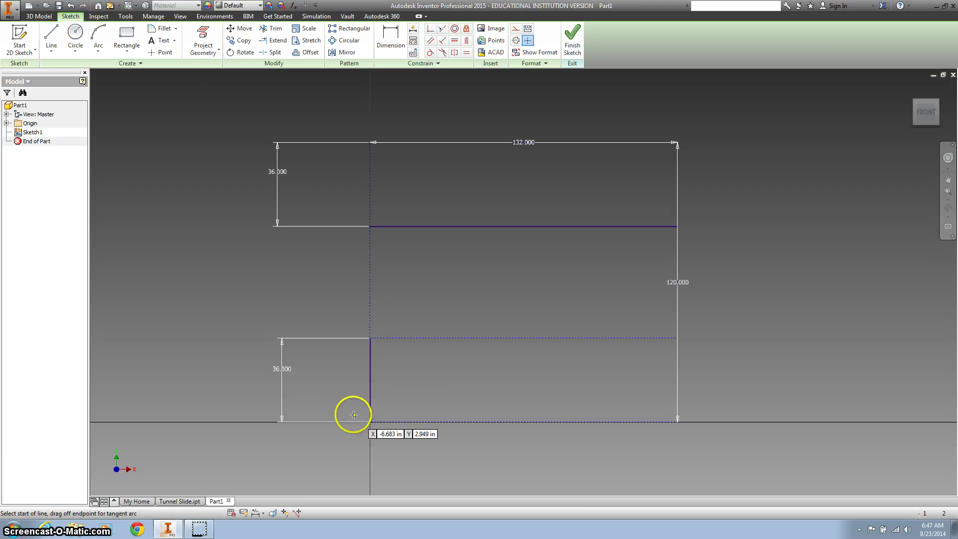
{"action": "left_click", "coordinate": [370, 421]}
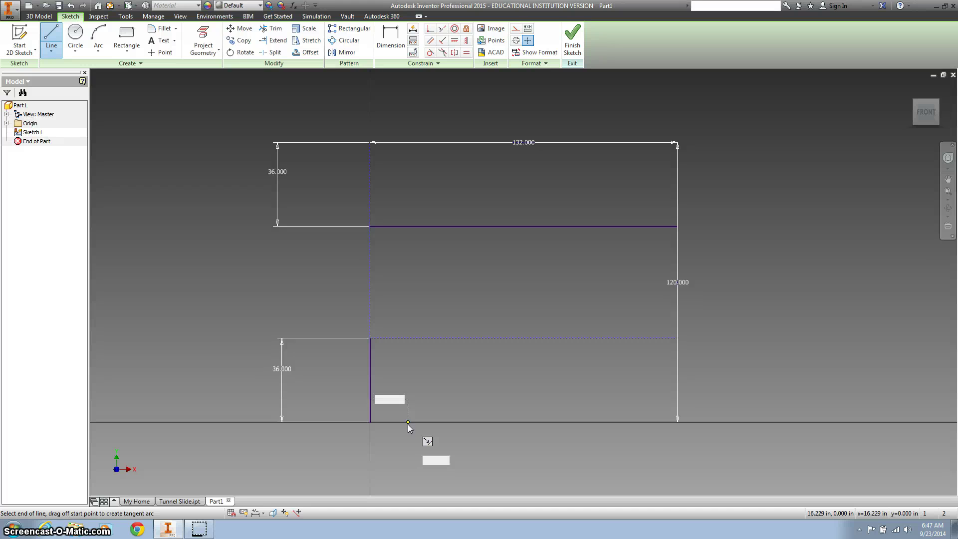
{"action": "type", "text": "18"}
{"action": "key", "text": "Return"}
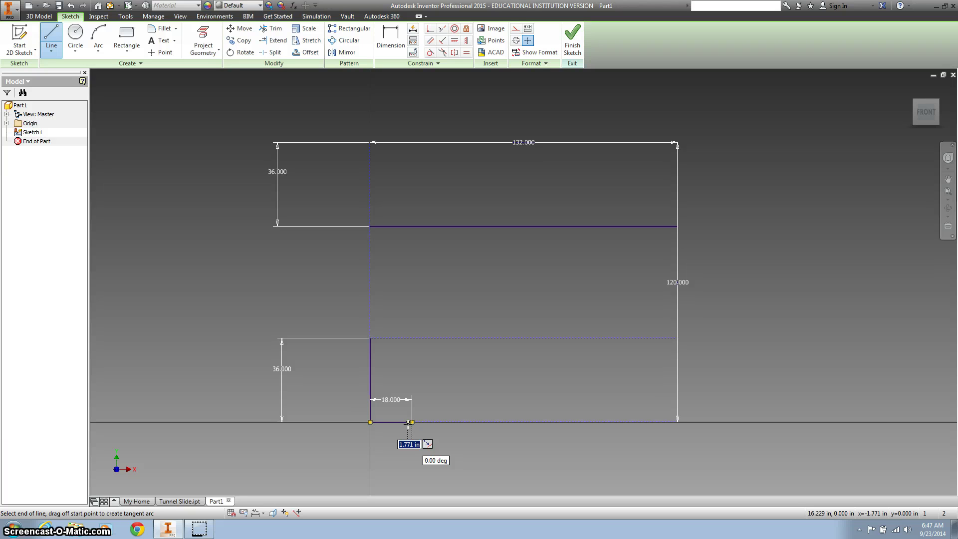
{"action": "left_click_drag", "start_coordinate": [412, 422], "coordinate": [430, 410]}
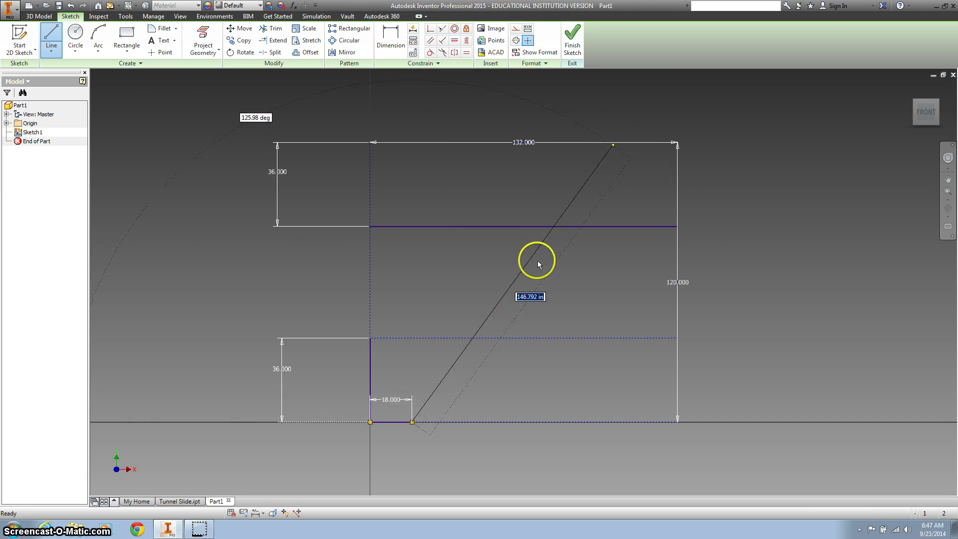
{"action": "key", "text": "Escape"}
- Draw a 36 in vertical line down from the rectangle's top-right corner
{"action": "left_click", "coordinate": [51, 36]}
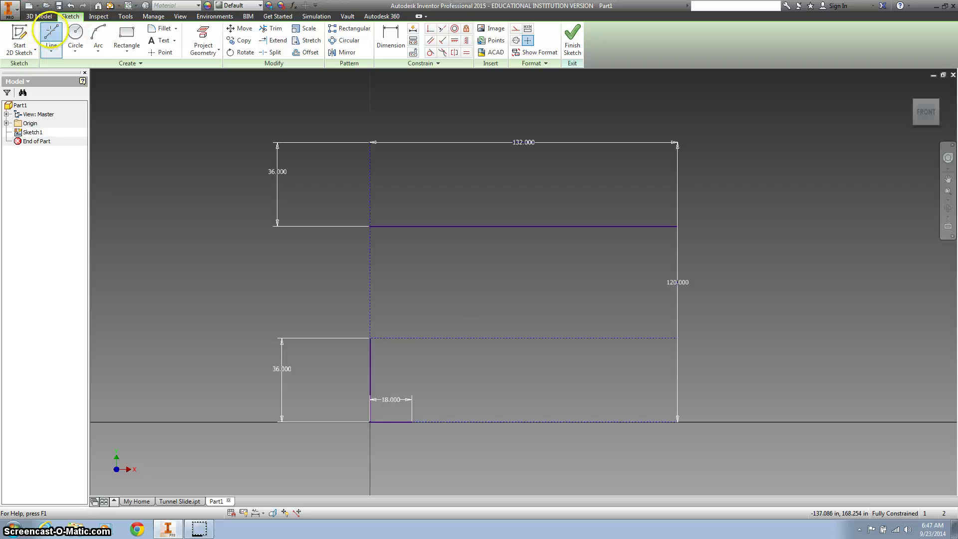
{"action": "left_click", "coordinate": [677, 143]}
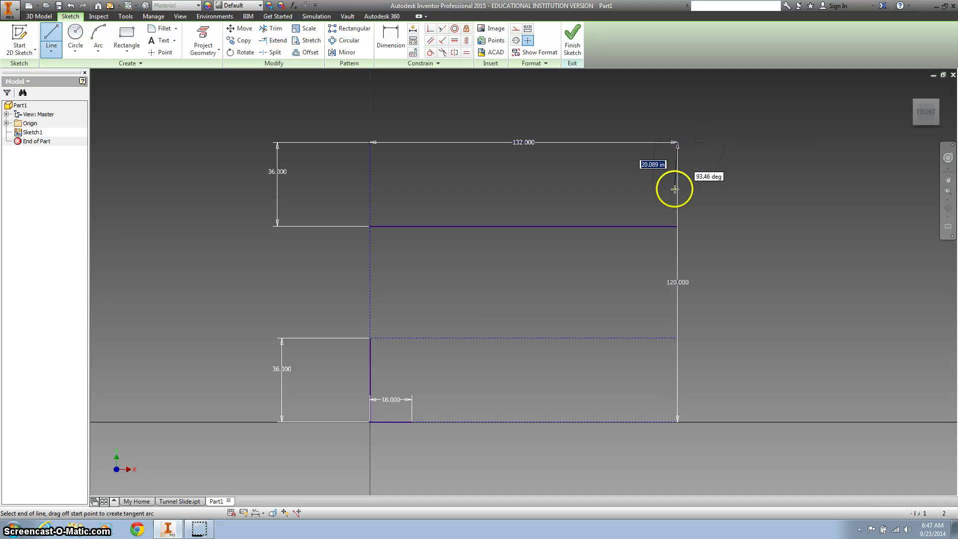
{"action": "left_click", "coordinate": [677, 226]}
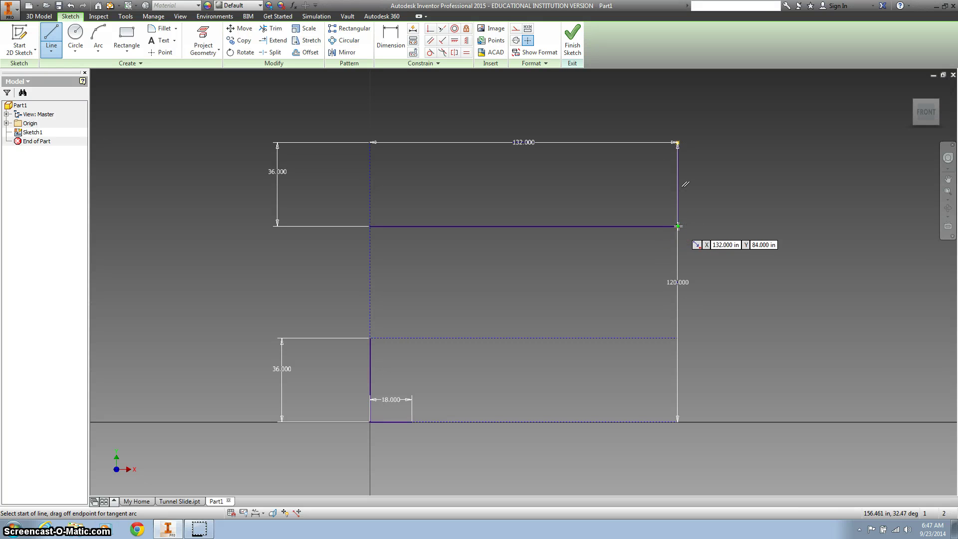
{"action": "key", "text": "Escape"}
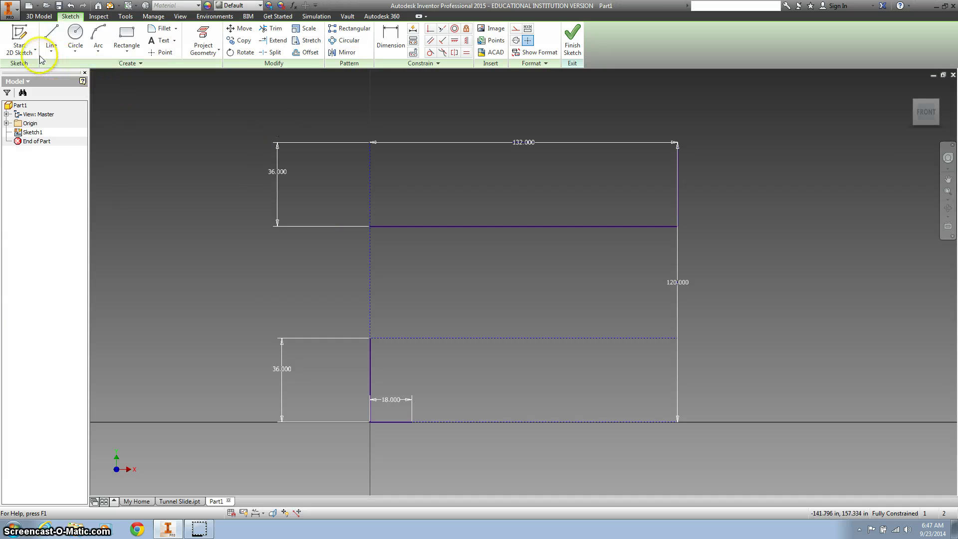
- Trim away the solid upper horizontal line together with its 36 in dimension
{"action": "left_click", "coordinate": [272, 28]}
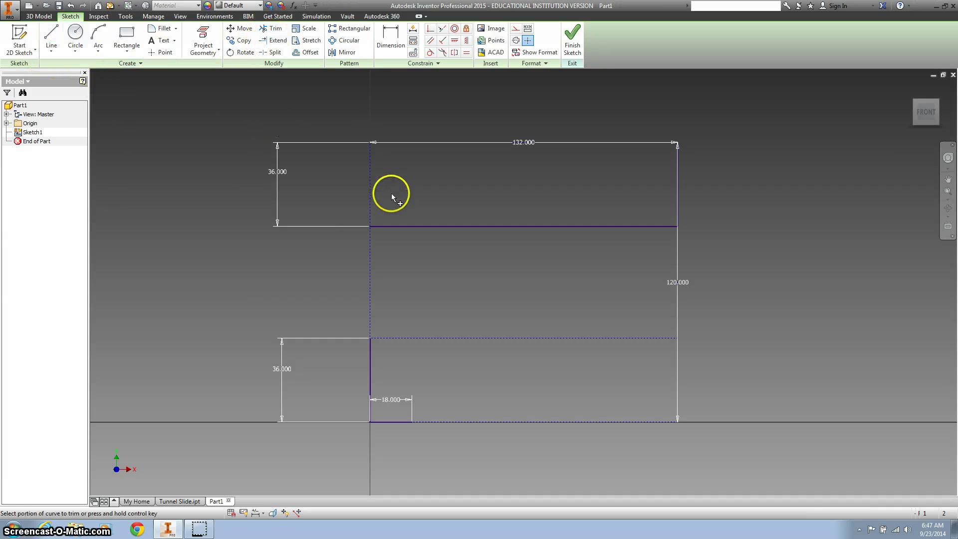
{"action": "left_click", "coordinate": [411, 226]}
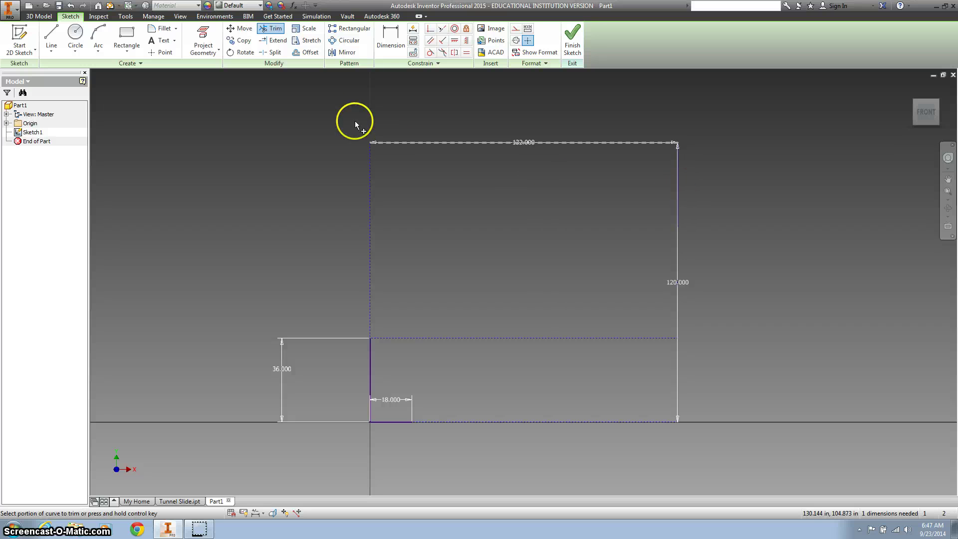
- Draw a control-vertex spline from the top-right corner to the left vertical line's top
{"action": "left_click", "coordinate": [51, 49]}
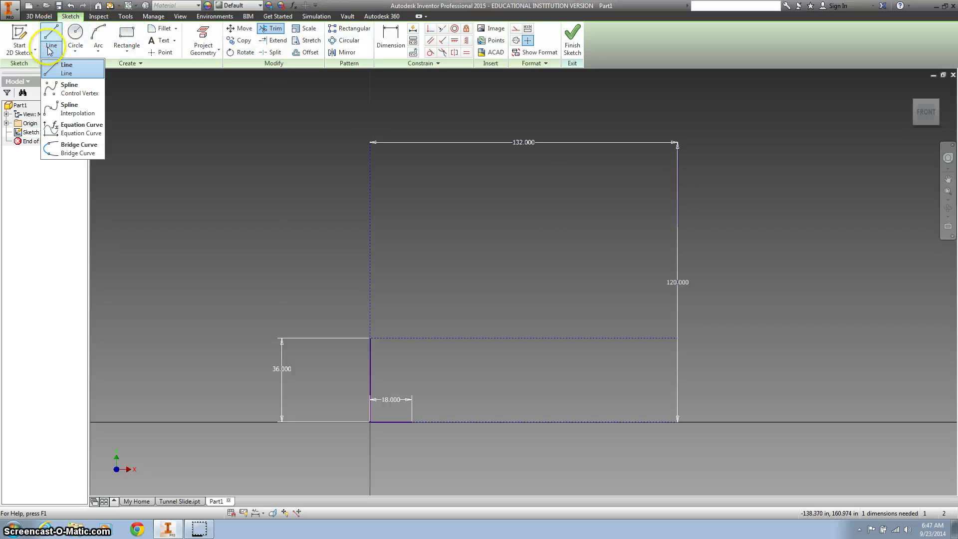
{"action": "left_click", "coordinate": [58, 95]}
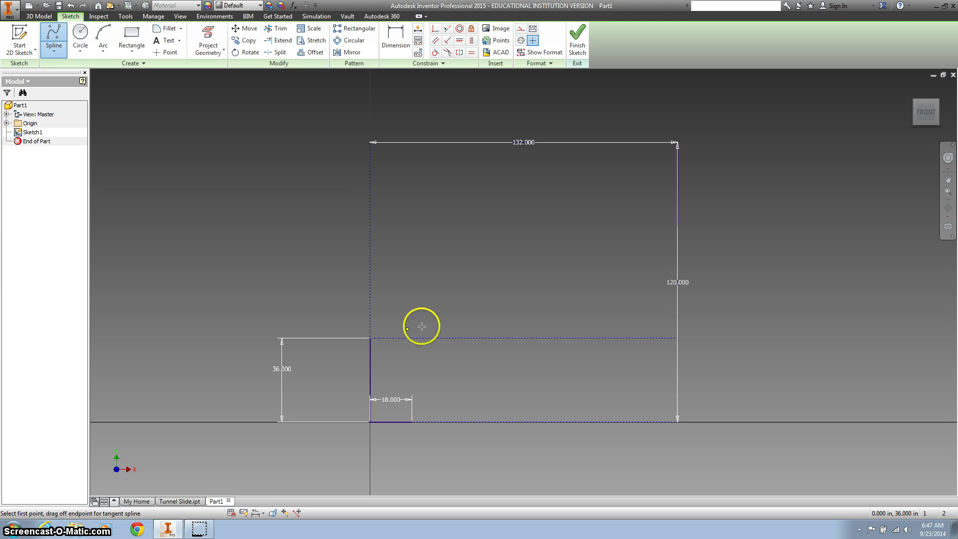
{"action": "left_click", "coordinate": [677, 143]}
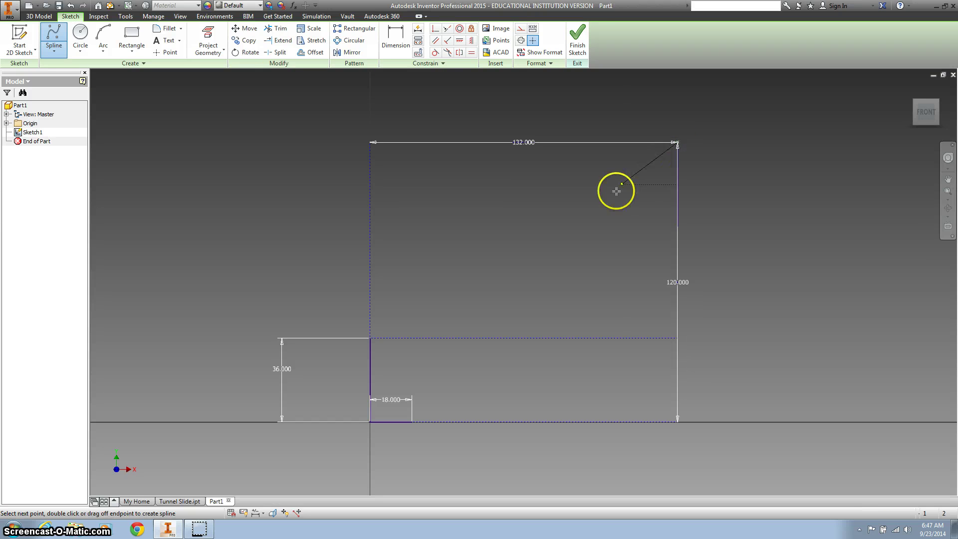
{"action": "left_click", "coordinate": [588, 204]}
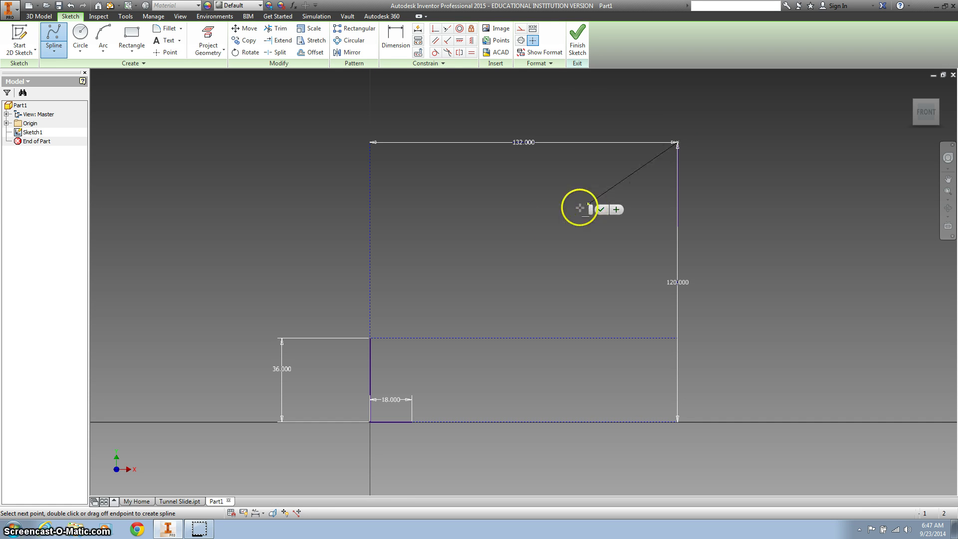
{"action": "left_click", "coordinate": [531, 242]}
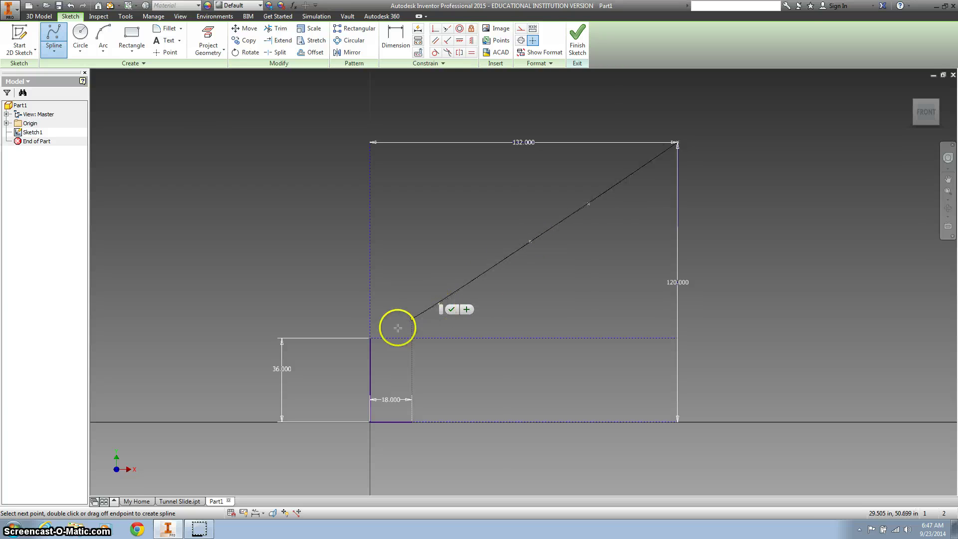
{"action": "left_click", "coordinate": [370, 338]}
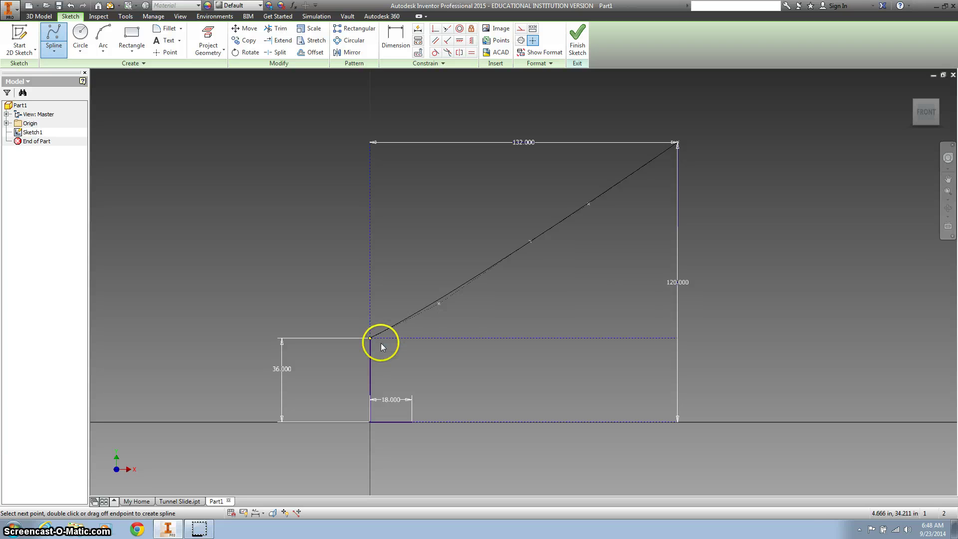
{"action": "double_click", "coordinate": [381, 343]}
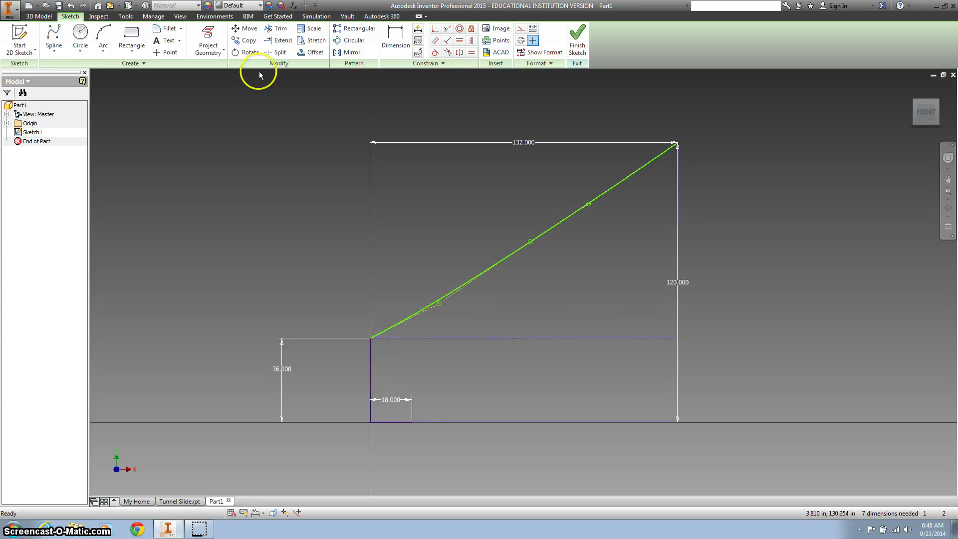
- Draw a second spline from the right line's lower end to the 18 in line's end
{"action": "left_click", "coordinate": [54, 38]}
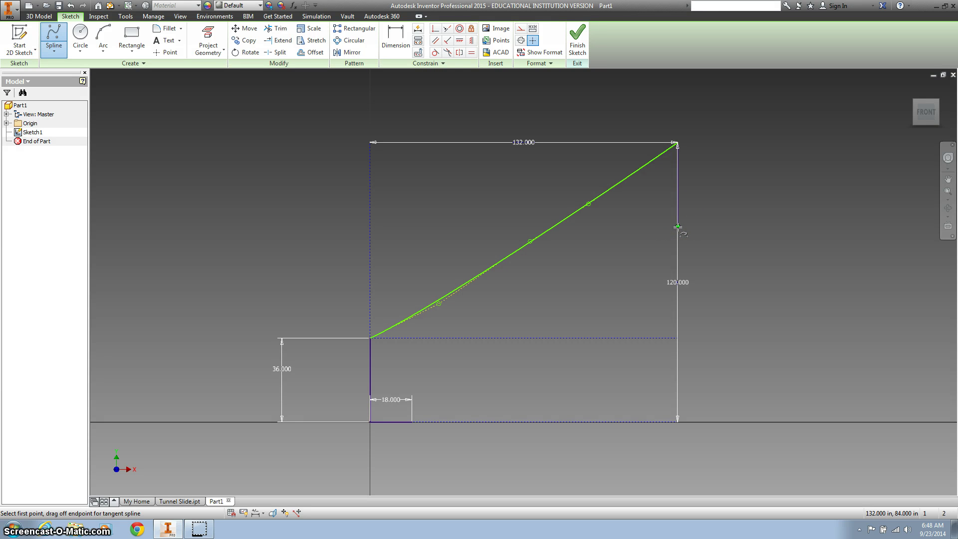
{"action": "left_click", "coordinate": [677, 226]}
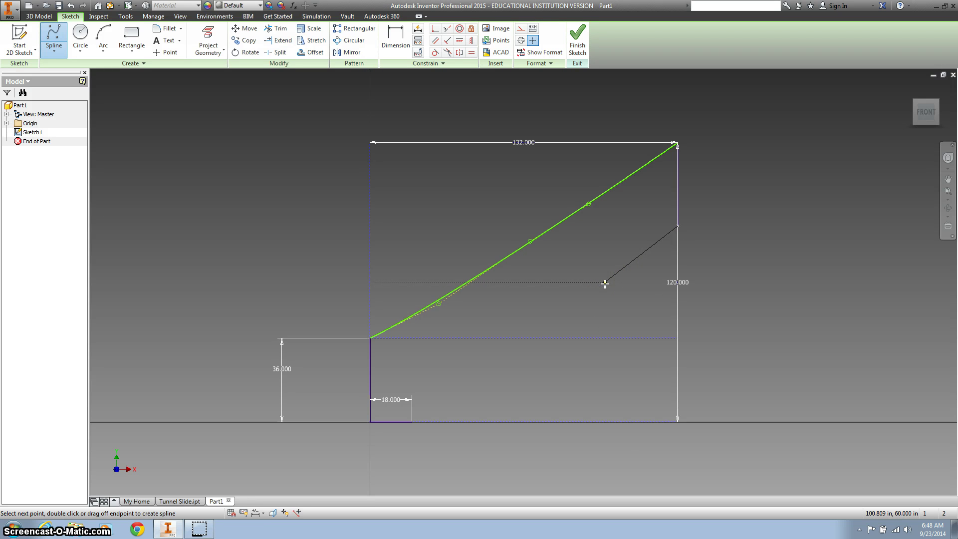
{"action": "left_click_drag", "start_coordinate": [605, 284], "coordinate": [529, 337]}
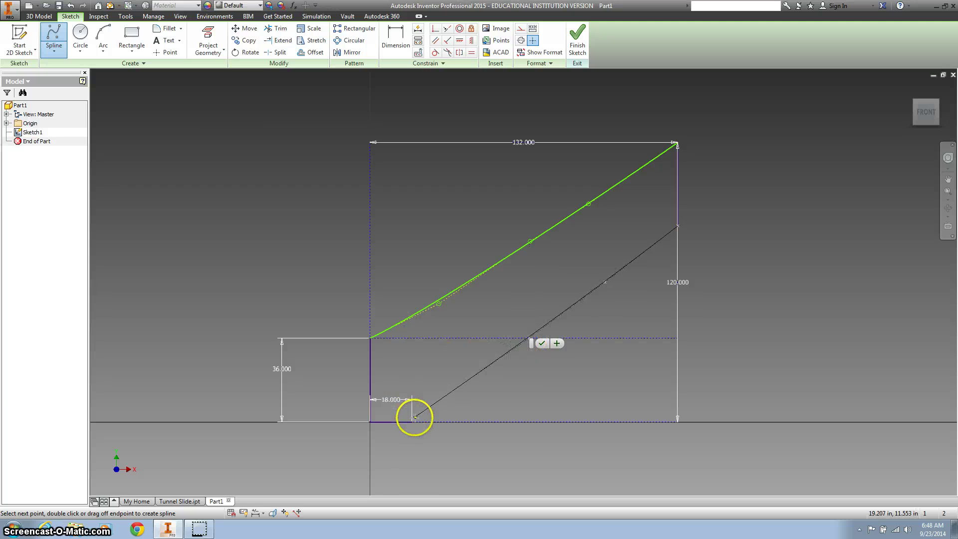
{"action": "left_click", "coordinate": [456, 380]}
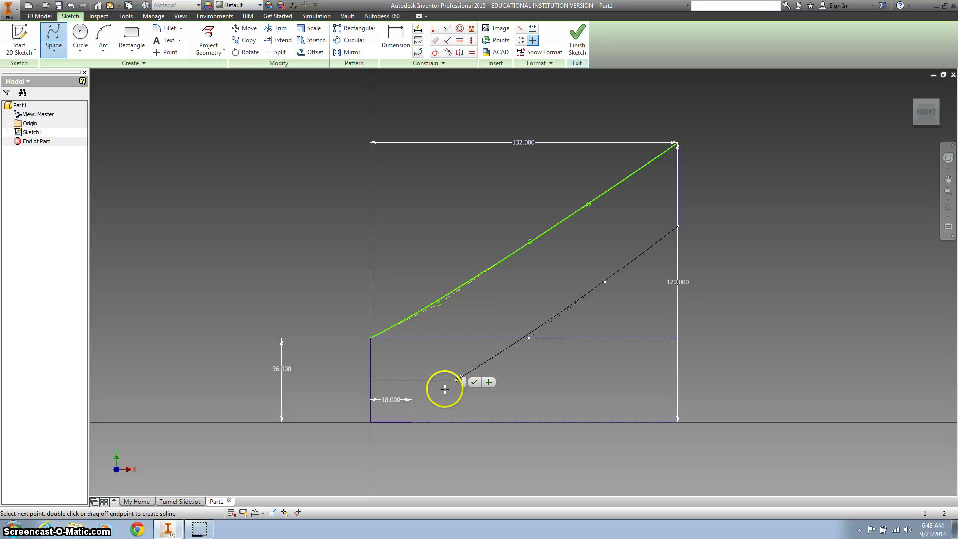
{"action": "left_click", "coordinate": [412, 422]}
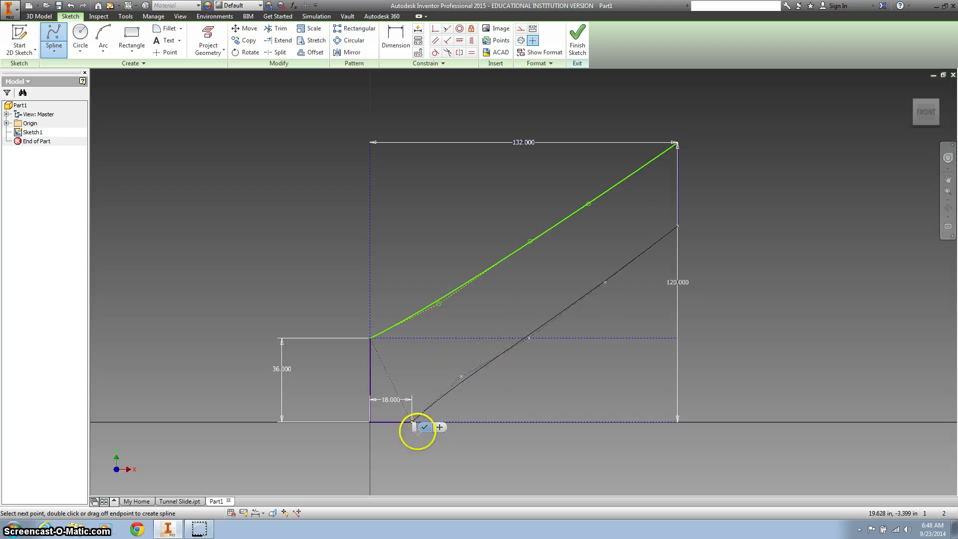
- Finish the lower spline, then drag fit points on both splines into matching S-curves
{"action": "left_click", "coordinate": [424, 428]}
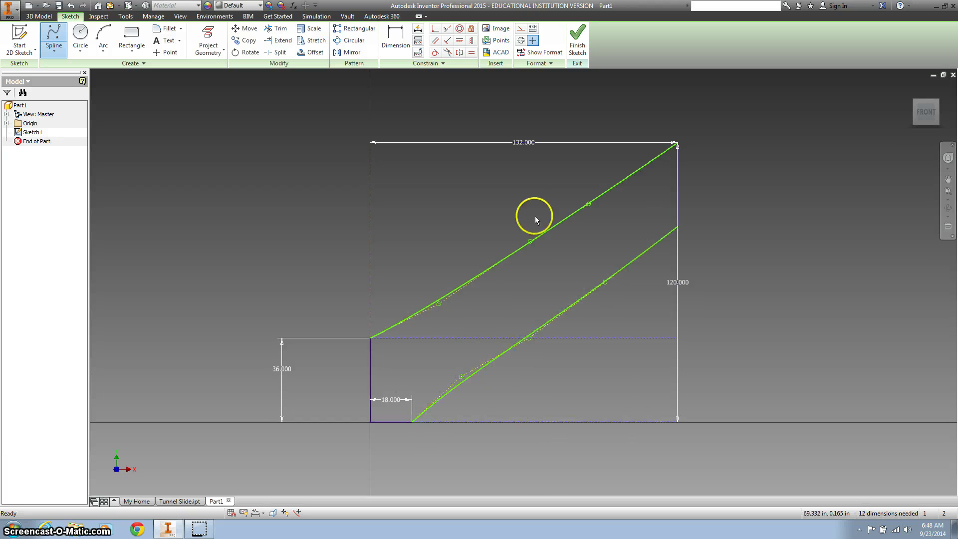
{"action": "key", "text": "Escape"}
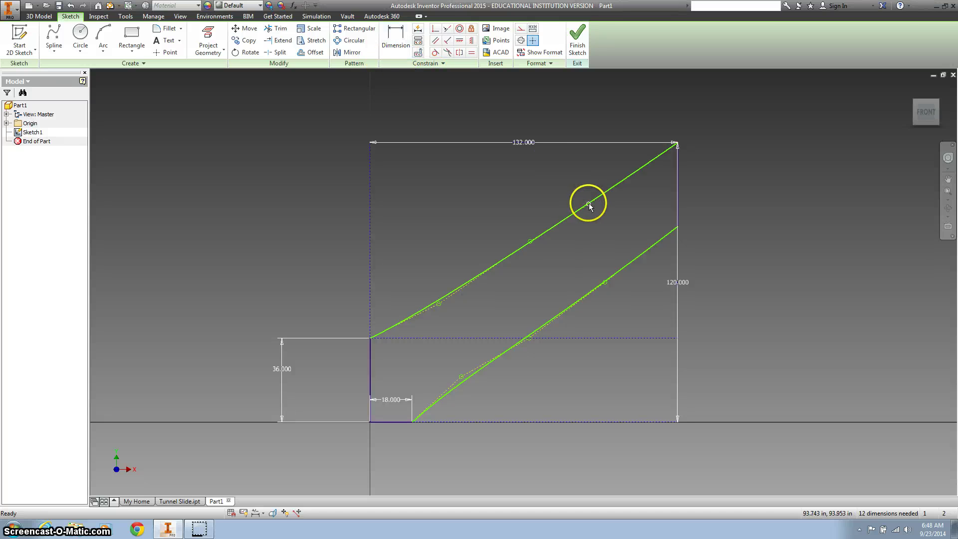
{"action": "left_click_drag", "start_coordinate": [589, 204], "coordinate": [584, 170]}
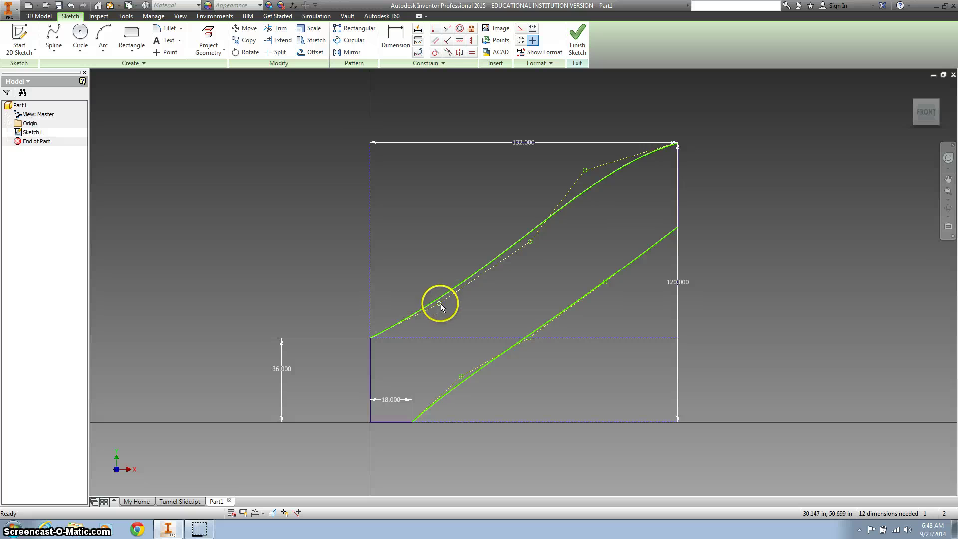
{"action": "left_click_drag", "start_coordinate": [438, 304], "coordinate": [439, 351]}
{"action": "left_click_drag", "start_coordinate": [604, 281], "coordinate": [606, 226]}
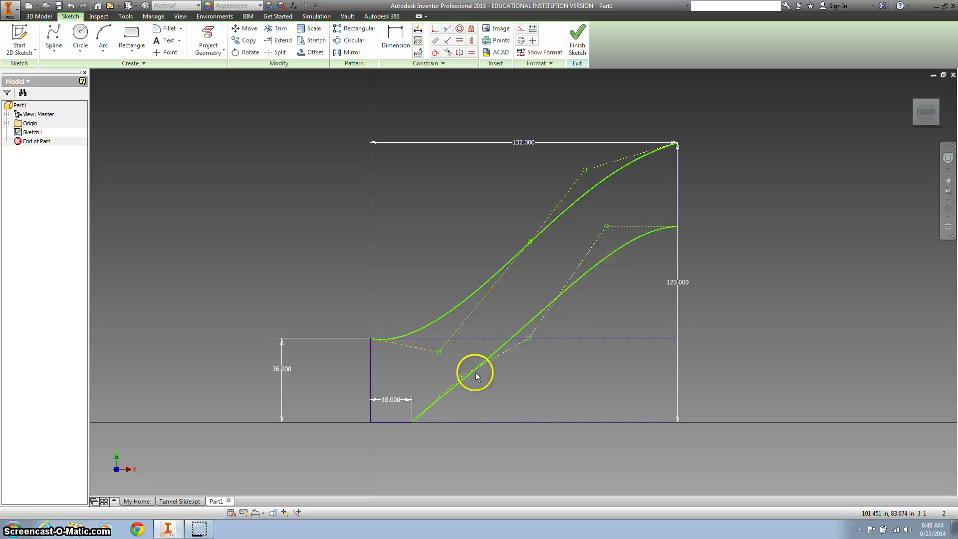
{"action": "left_click_drag", "start_coordinate": [461, 376], "coordinate": [472, 412]}
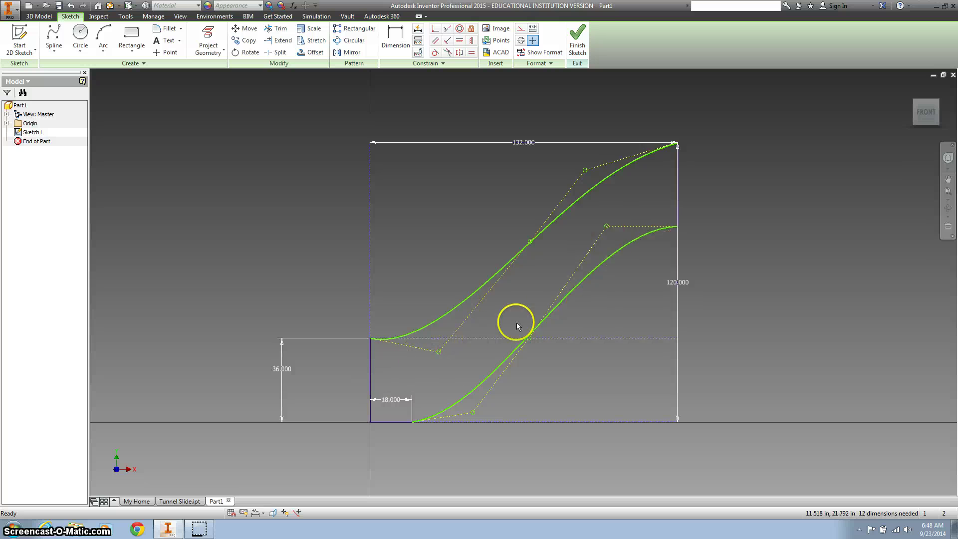
- Finish the sketch and extrude the region between the S-curves 3 in into a solid
{"action": "left_click", "coordinate": [579, 40]}
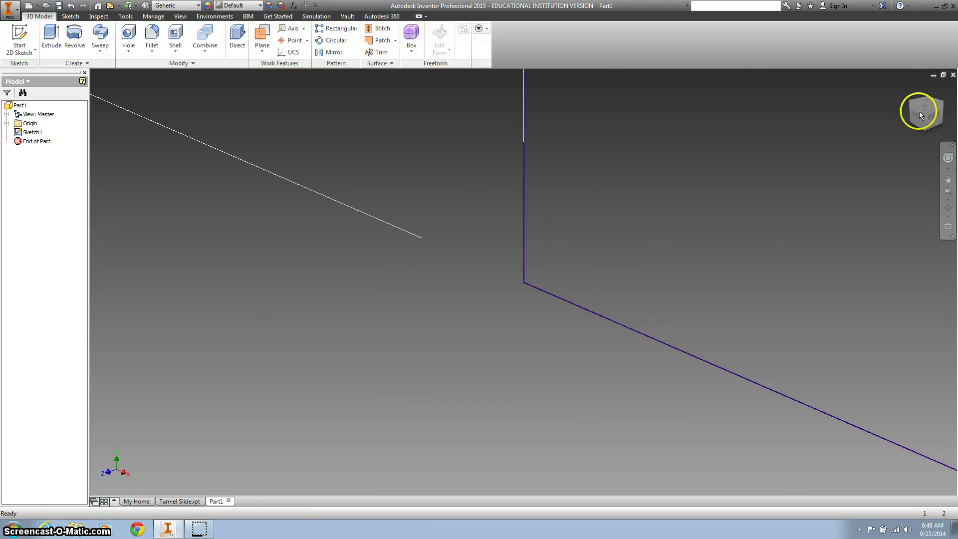
{"action": "left_click", "coordinate": [911, 88]}
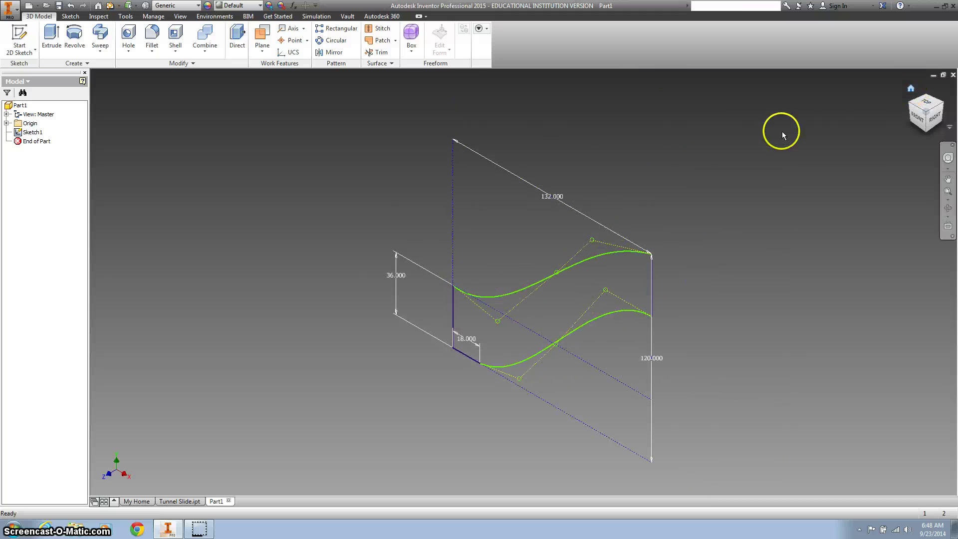
{"action": "left_click", "coordinate": [51, 35]}
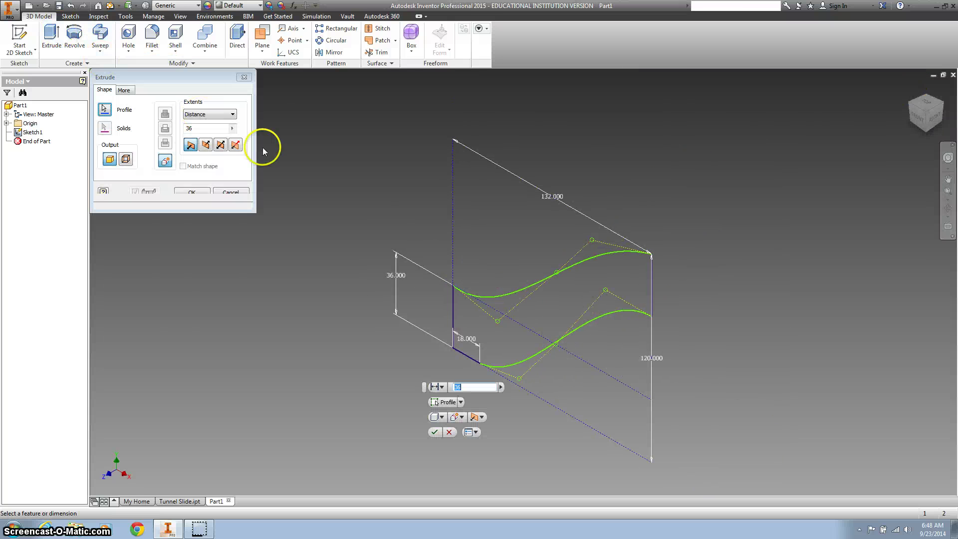
{"action": "left_click", "coordinate": [546, 298]}
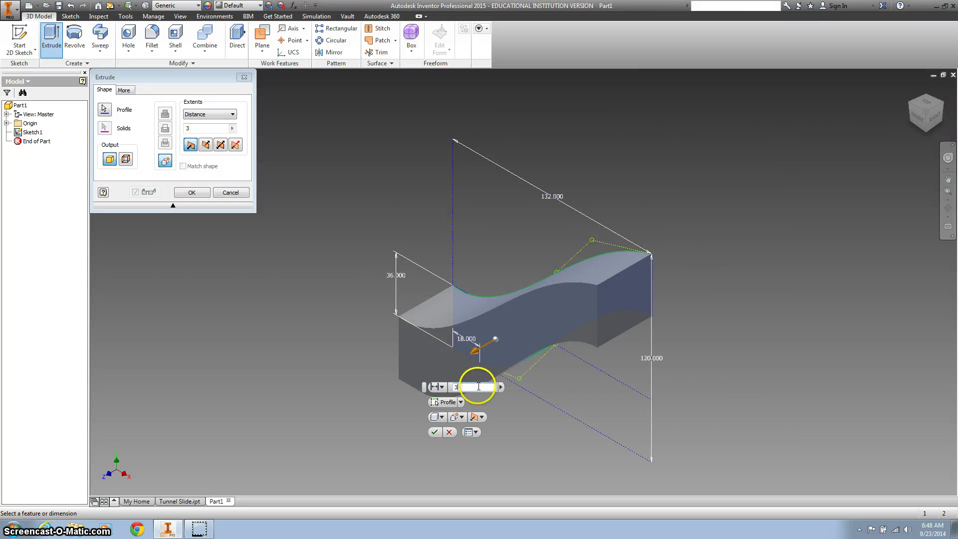
{"action": "left_click", "coordinate": [435, 432]}
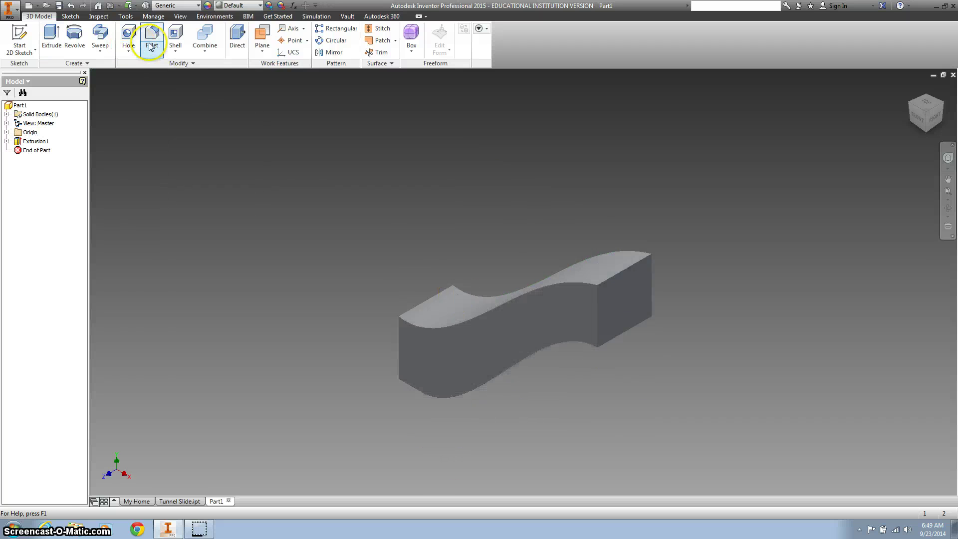
{"action": "left_click", "coordinate": [176, 34]}
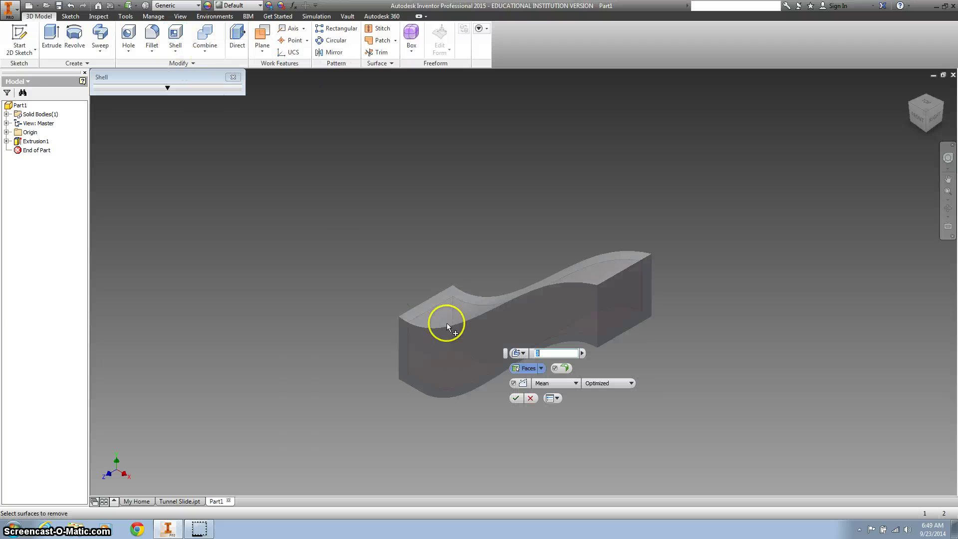
{"action": "left_click", "coordinate": [636, 293]}
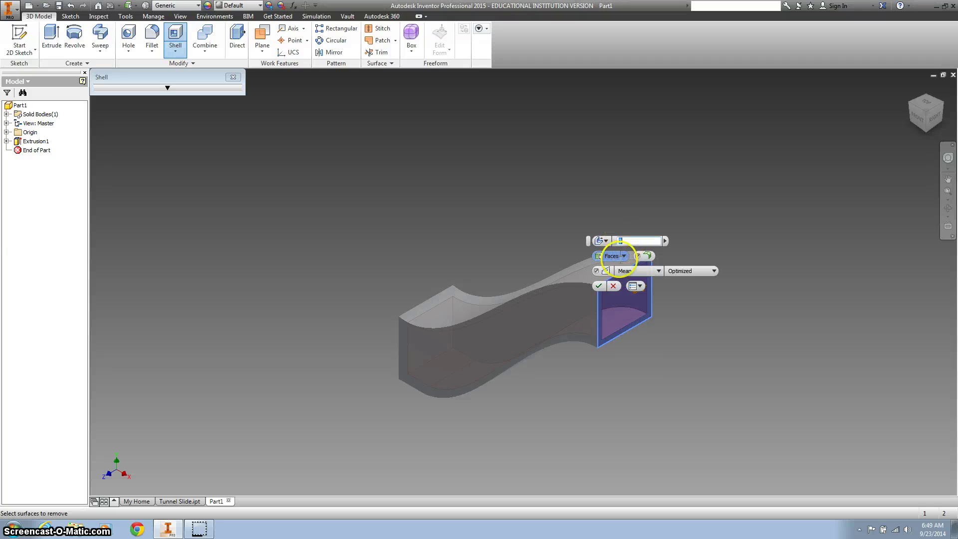
{"action": "left_click", "coordinate": [599, 286]}
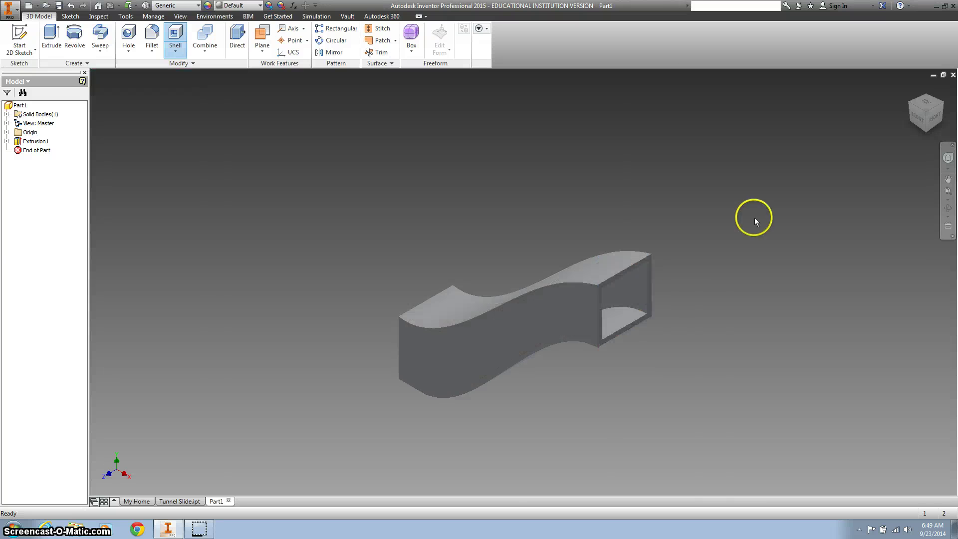
{"action": "left_click_drag", "start_coordinate": [908, 121], "coordinate": [901, 132]}
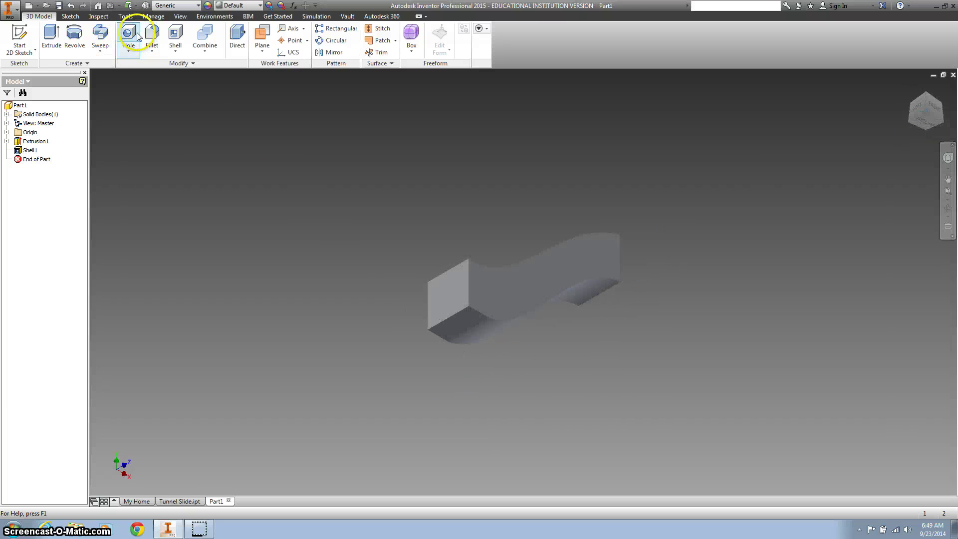
{"action": "left_click", "coordinate": [177, 38]}
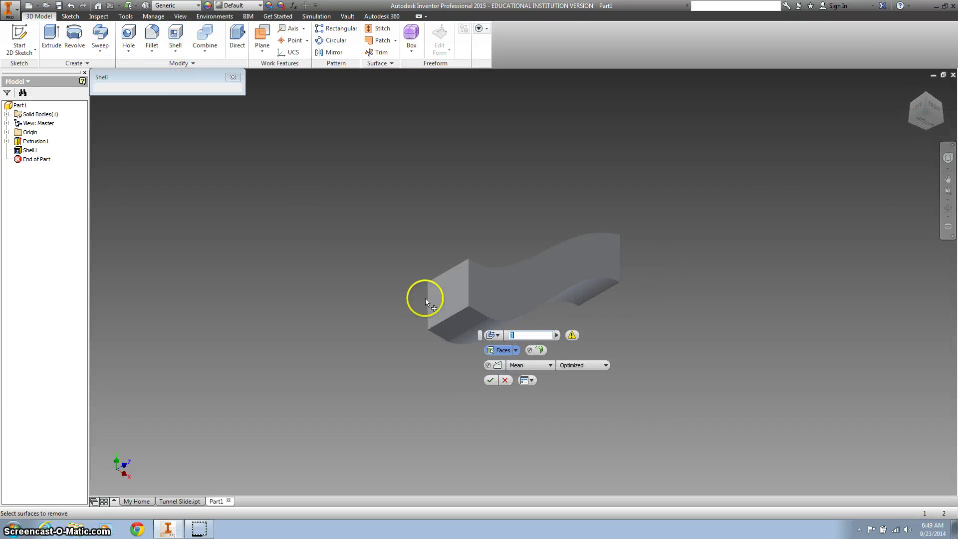
{"action": "left_click", "coordinate": [456, 293]}
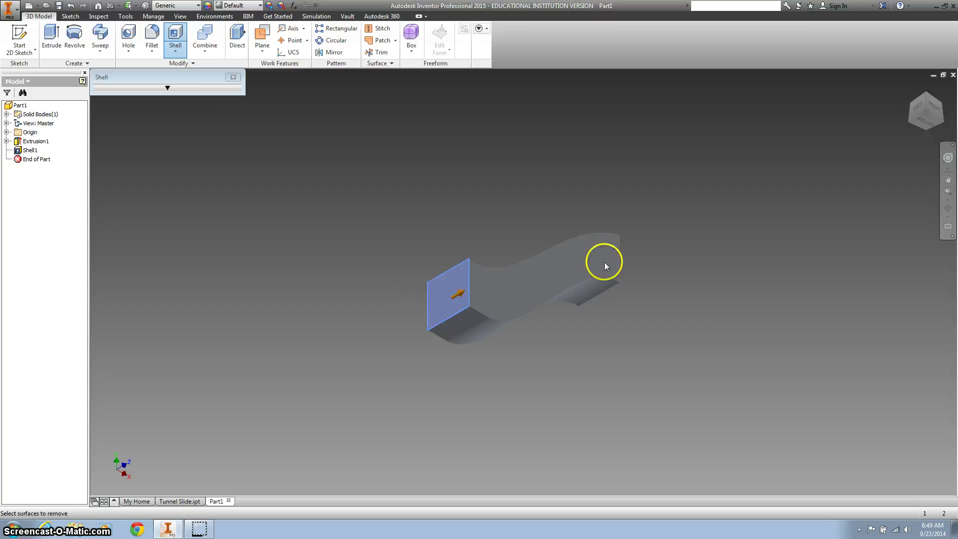
{"action": "key", "text": "Return"}
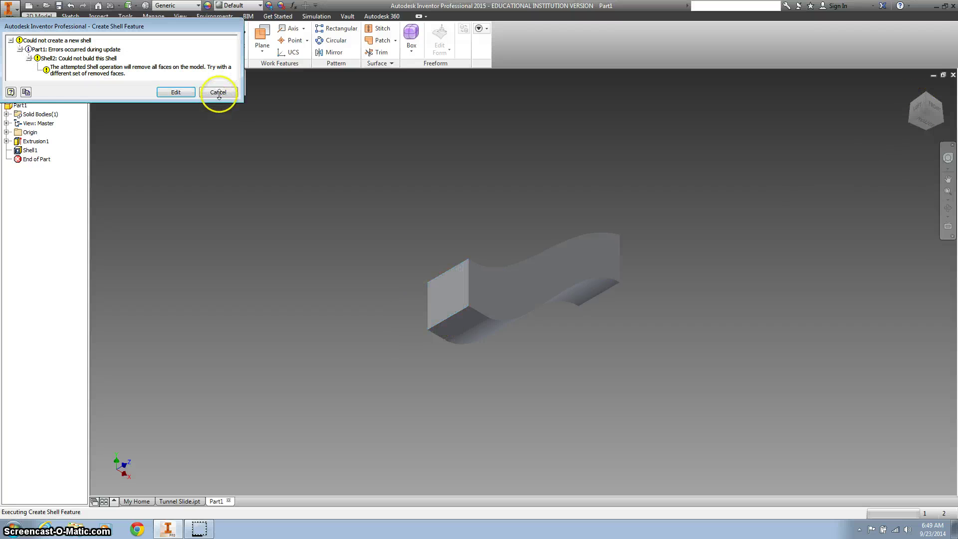
{"action": "left_click", "coordinate": [218, 92]}
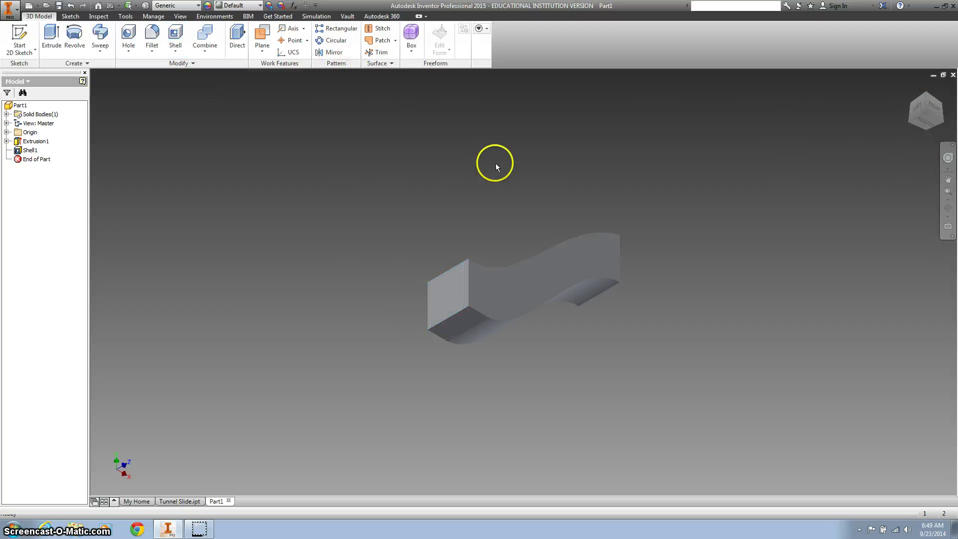
- Undo the first shell and redo it 3 thick, removing both the right and left end faces
{"action": "key", "text": "ctrl+z"}
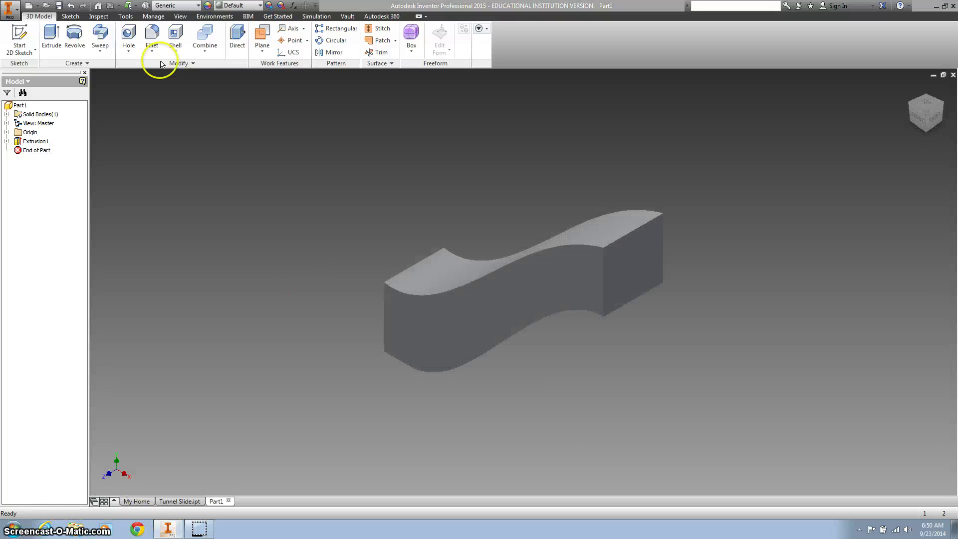
{"action": "left_click", "coordinate": [177, 37]}
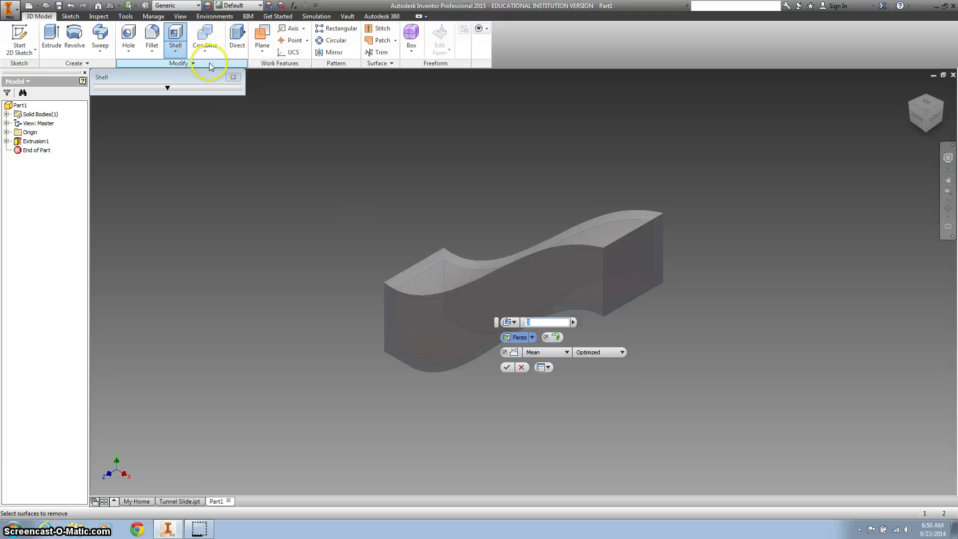
{"action": "left_click", "coordinate": [639, 262]}
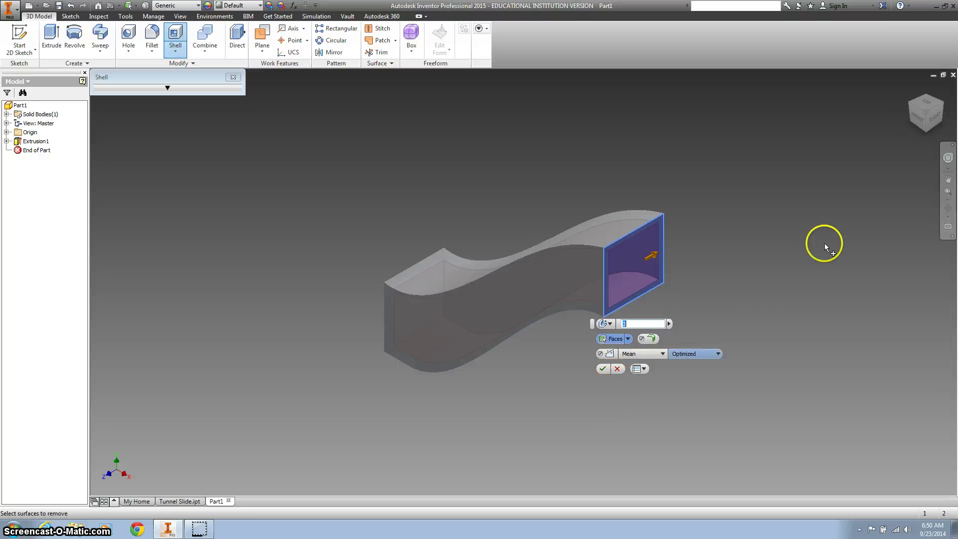
{"action": "type", "text": "3"}
{"action": "left_click", "coordinate": [921, 118]}
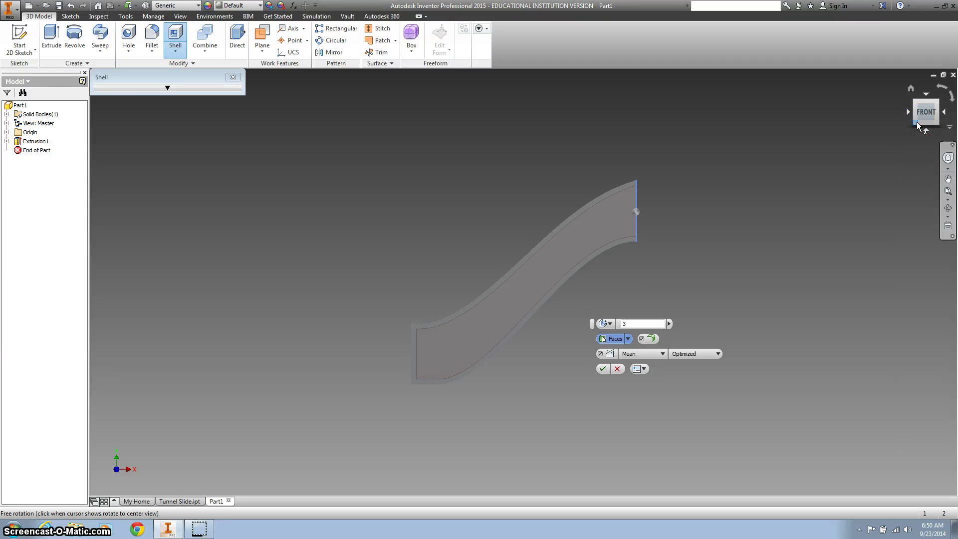
{"action": "left_click", "coordinate": [917, 121]}
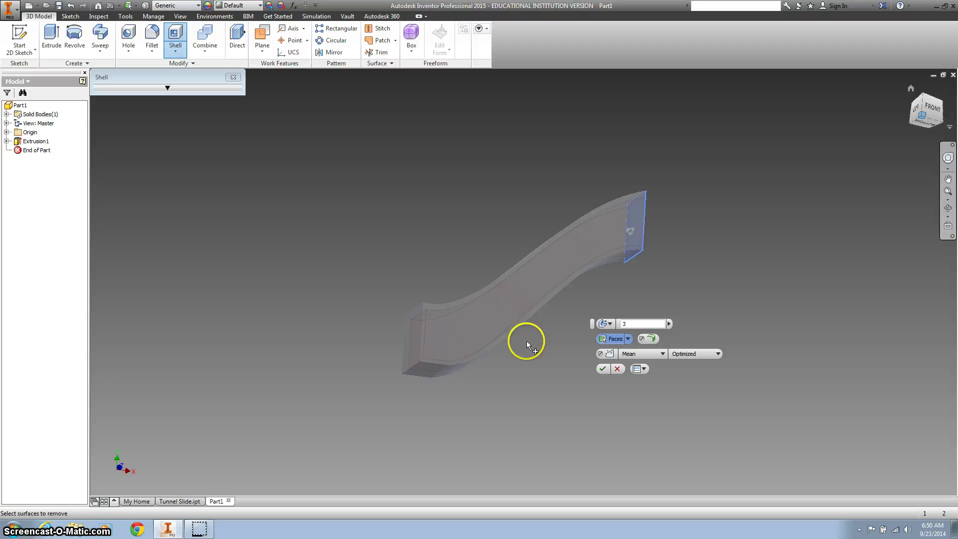
{"action": "left_click", "coordinate": [937, 104]}
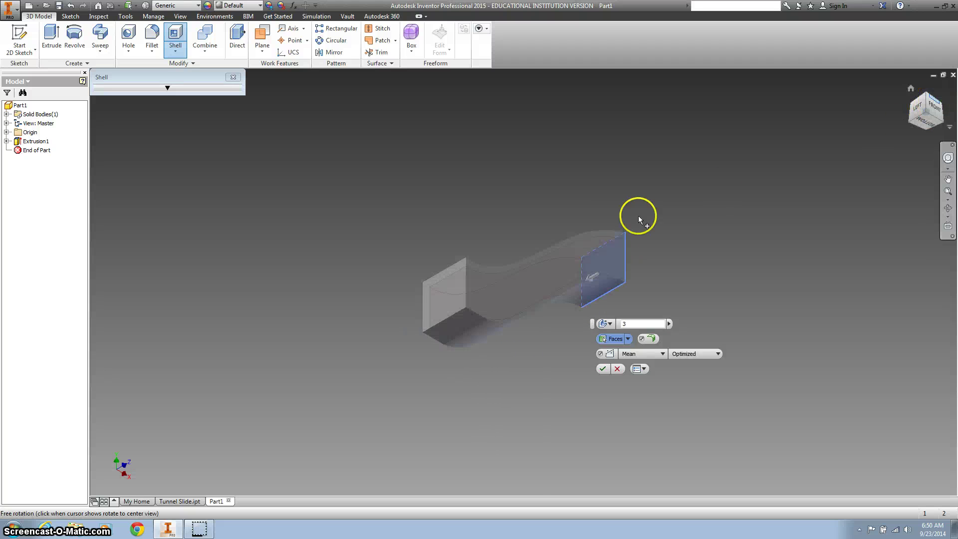
{"action": "key", "text": "Escape"}
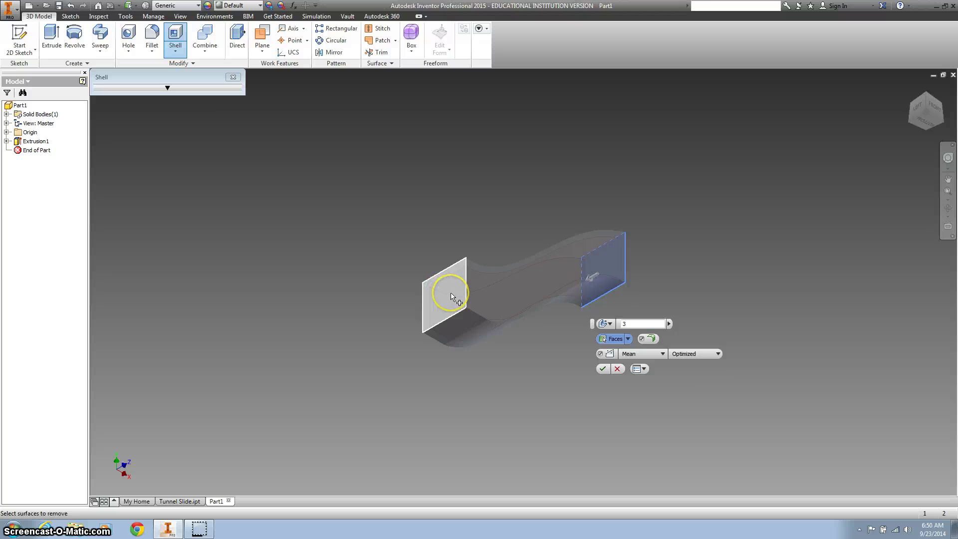
{"action": "left_click", "coordinate": [452, 297]}
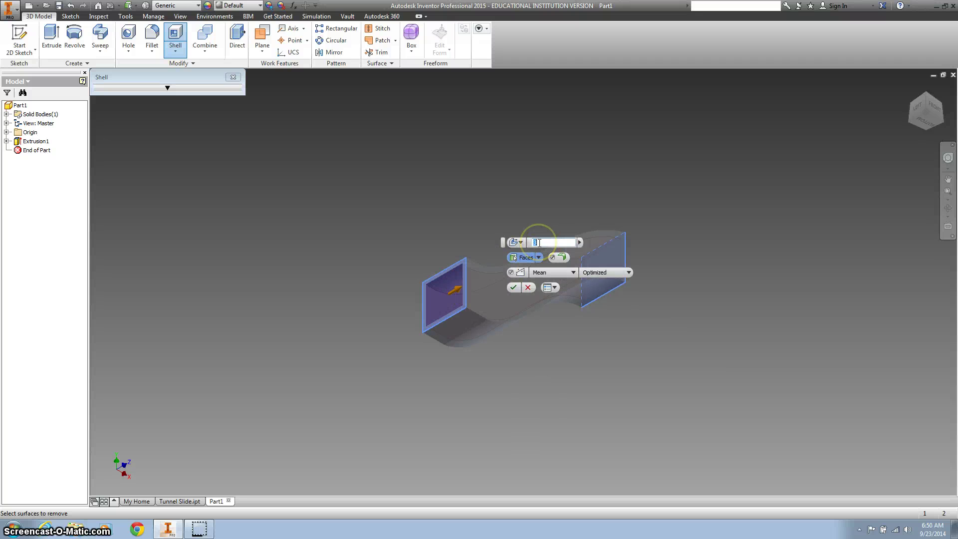
{"action": "left_click", "coordinate": [512, 288]}
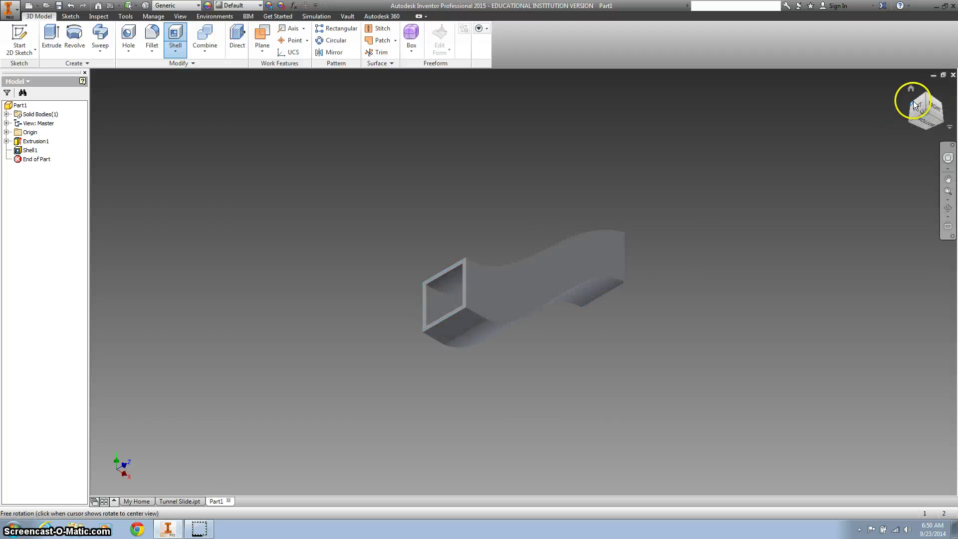
- Return to the home view, open Save As, and begin entering the file name 'Slide S'
{"action": "left_click", "coordinate": [911, 88]}
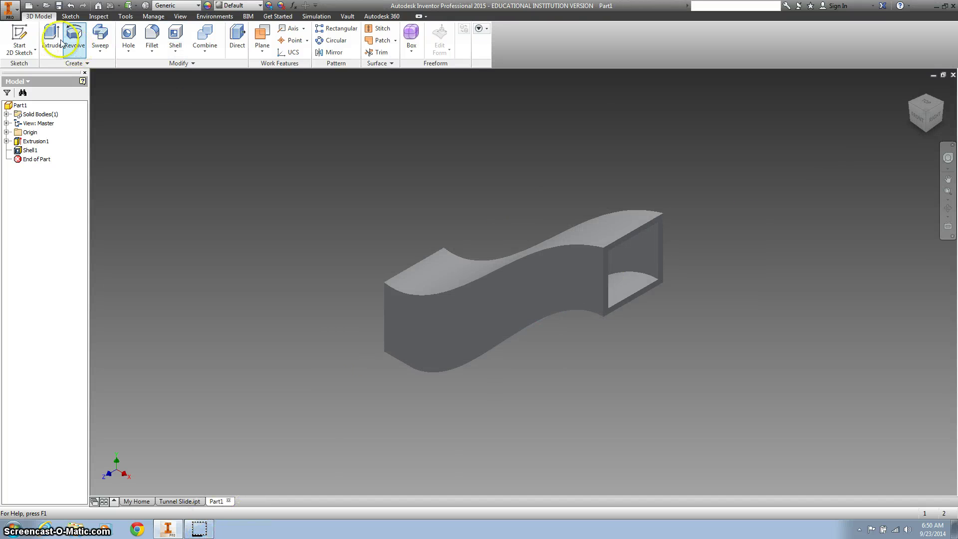
{"action": "left_click", "coordinate": [10, 12]}
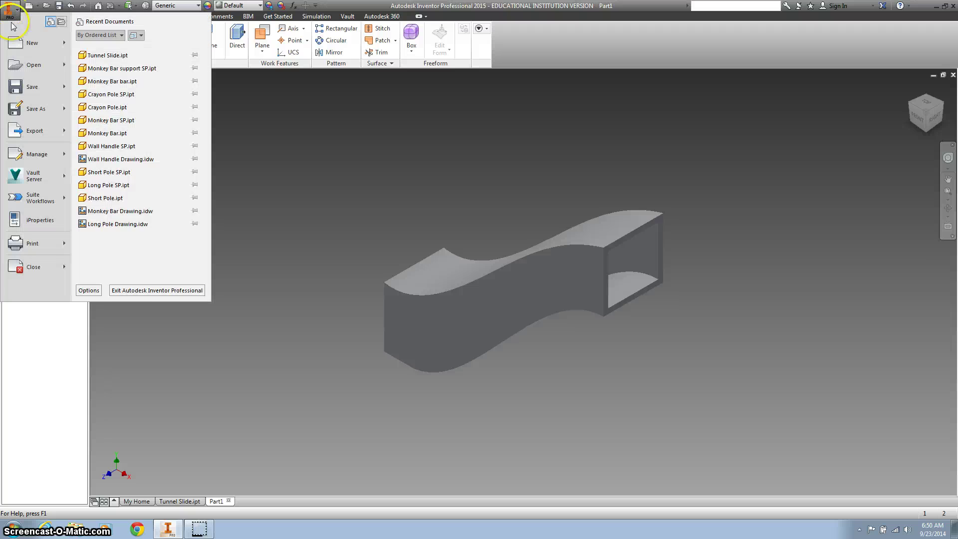
{"action": "left_click", "coordinate": [31, 114]}
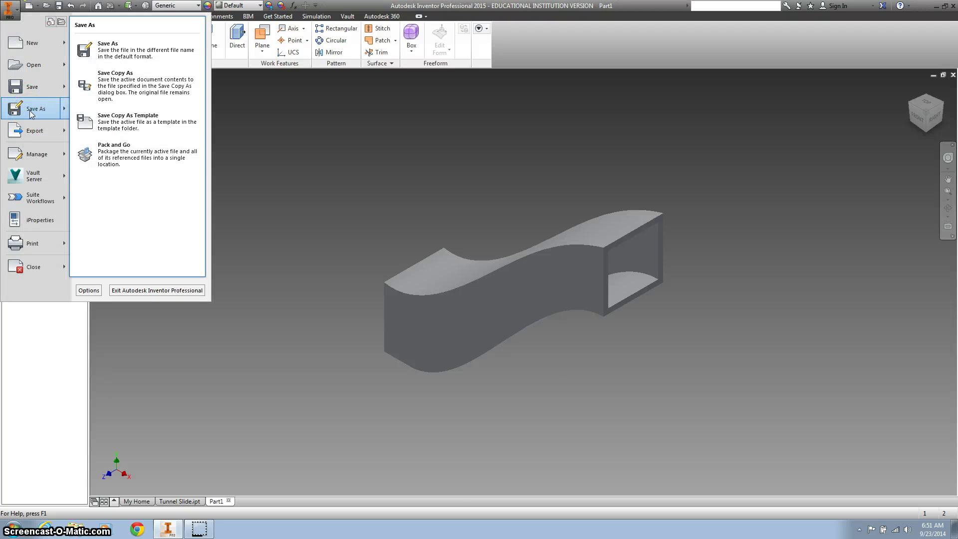
{"action": "left_click", "coordinate": [31, 114]}
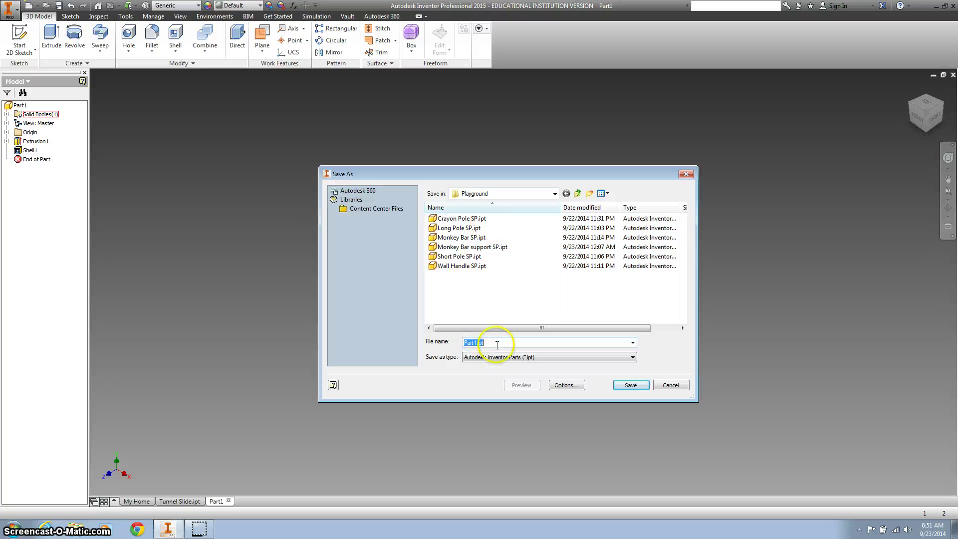
{"action": "type", "text": "Slide SP"}
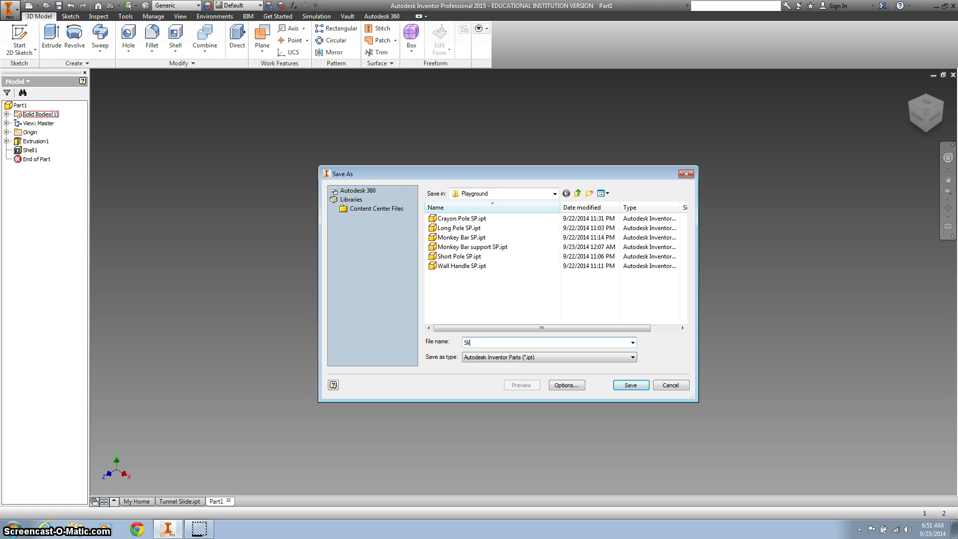